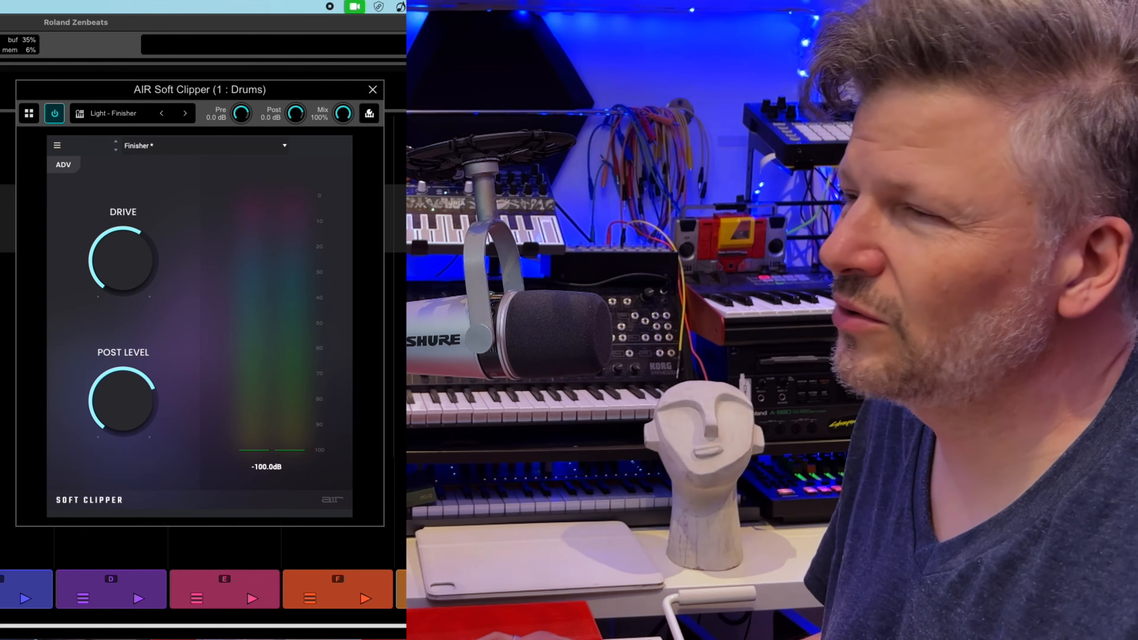
- Play the Dark Wave 09 drum pattern with the Soft Clipper bypassed, and open the pattern's step editor beside the plugin window
{"action": "left_click", "coordinate": [54, 113]}
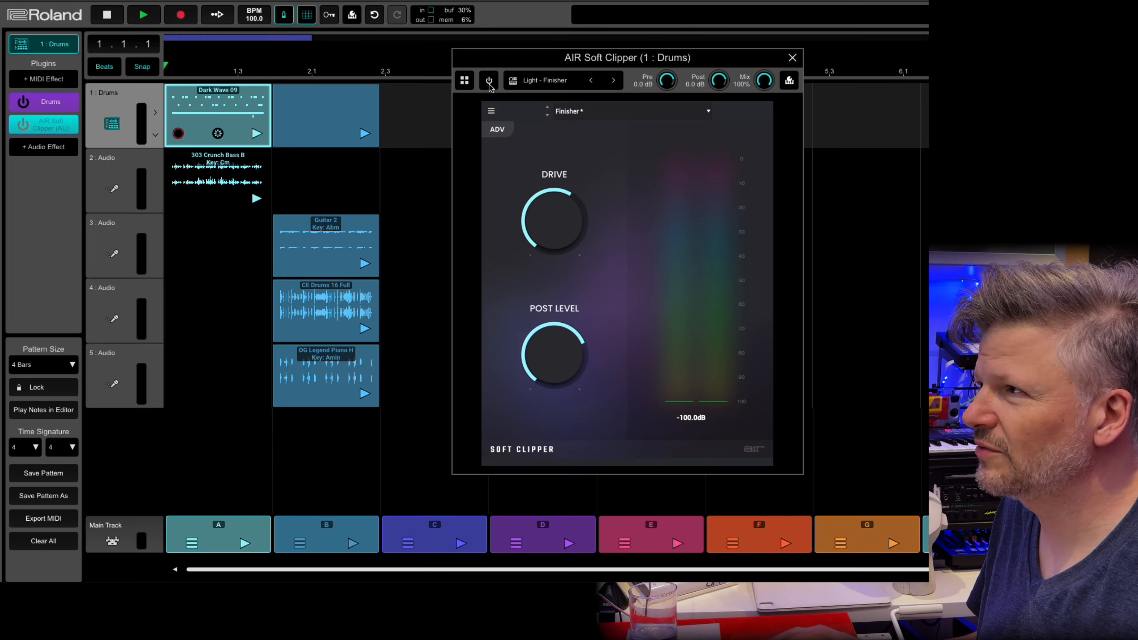
{"action": "left_click", "coordinate": [257, 134]}
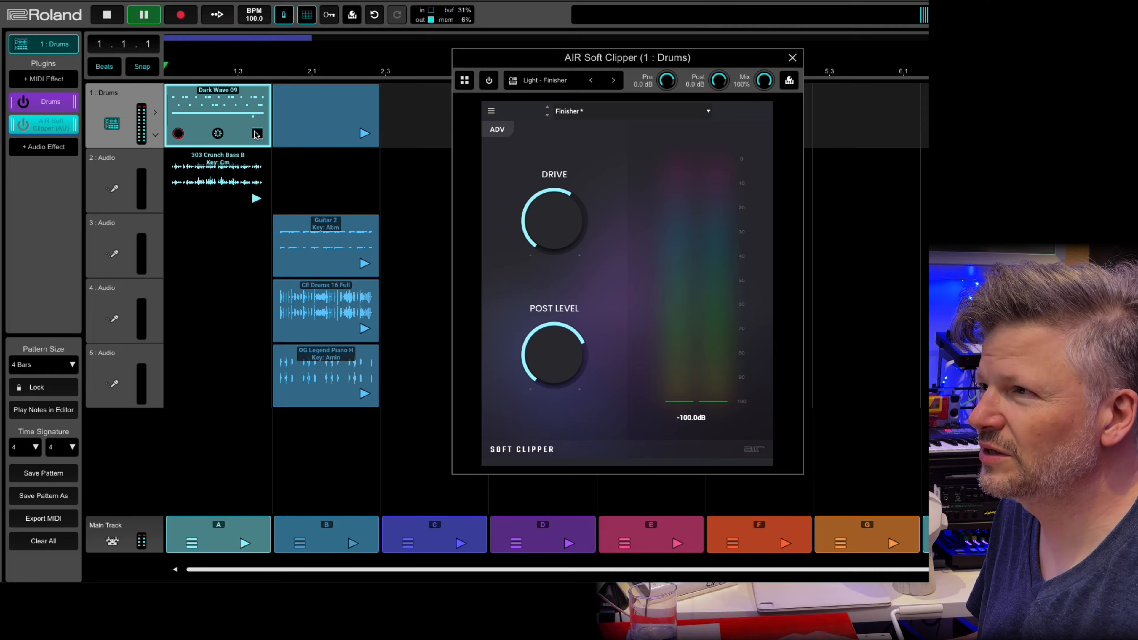
{"action": "double_click", "coordinate": [233, 120]}
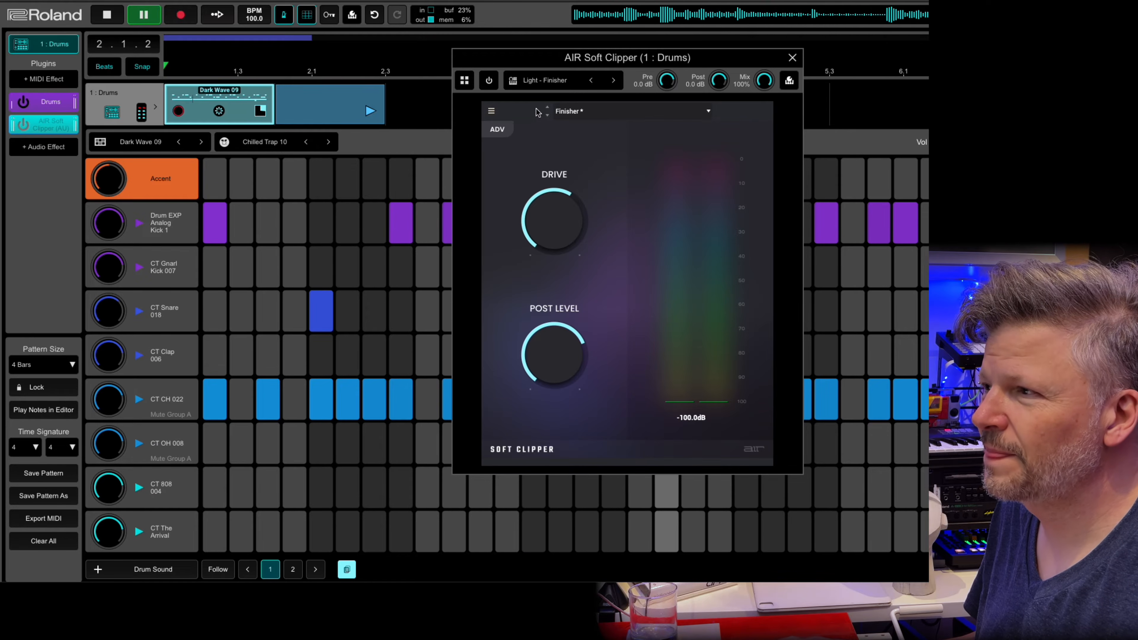
{"action": "left_click_drag", "start_coordinate": [529, 63], "coordinate": [640, 59]}
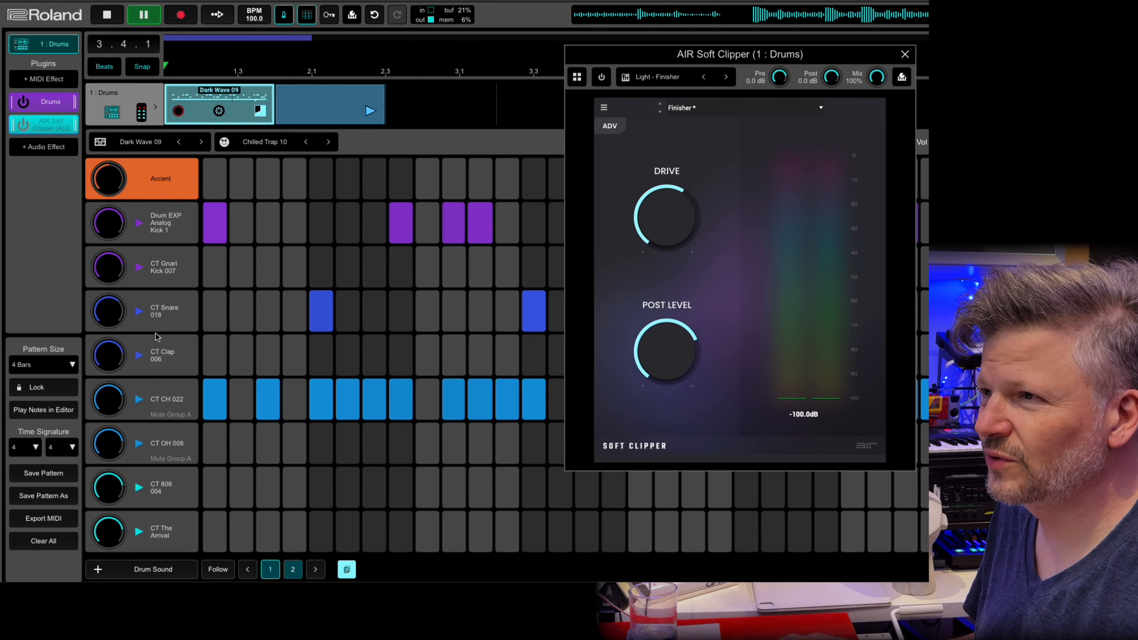
- Solo the Drum EXP Analog Kick 1 at about +0.5 dB, and switch the solo over to CT Snare 018
{"action": "left_click", "coordinate": [168, 225]}
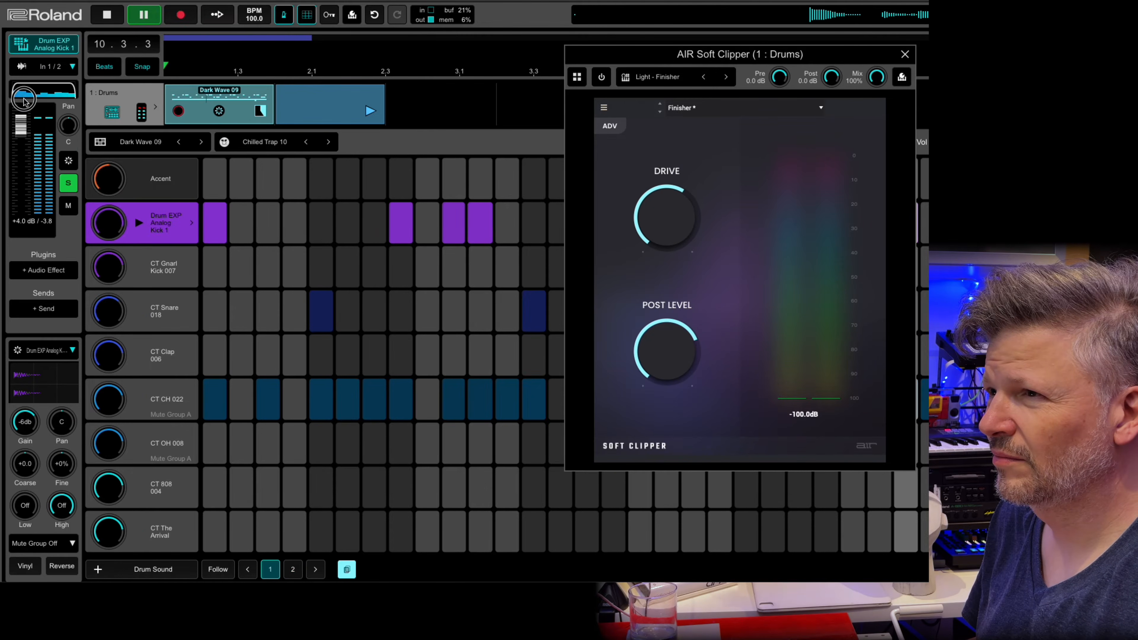
{"action": "left_click_drag", "start_coordinate": [21, 120], "coordinate": [23, 140]}
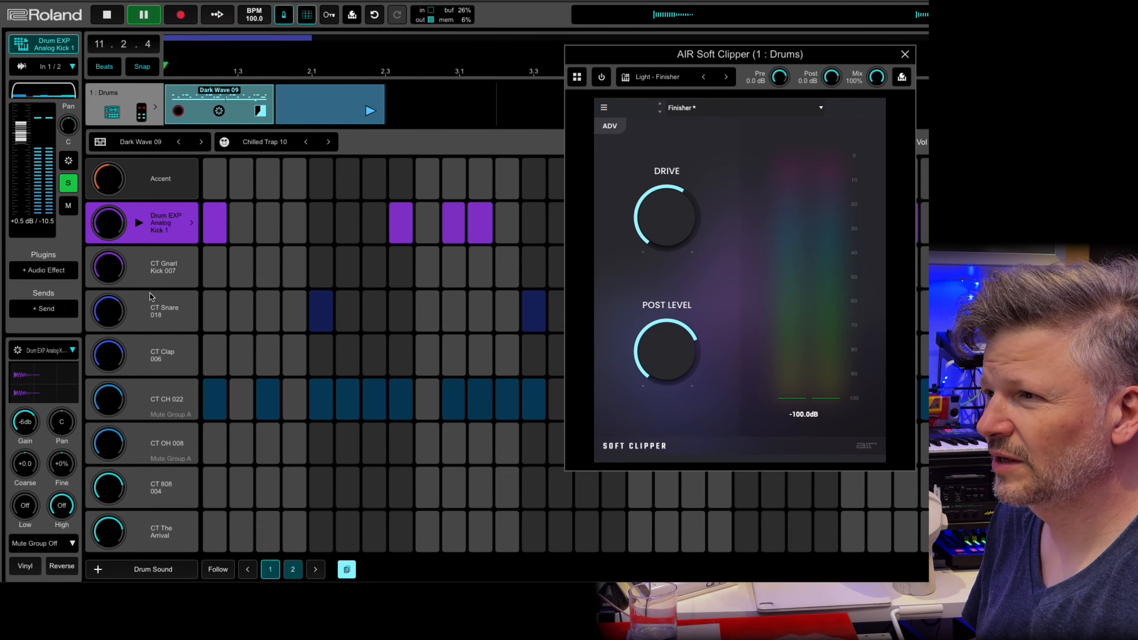
{"action": "left_click", "coordinate": [135, 309]}
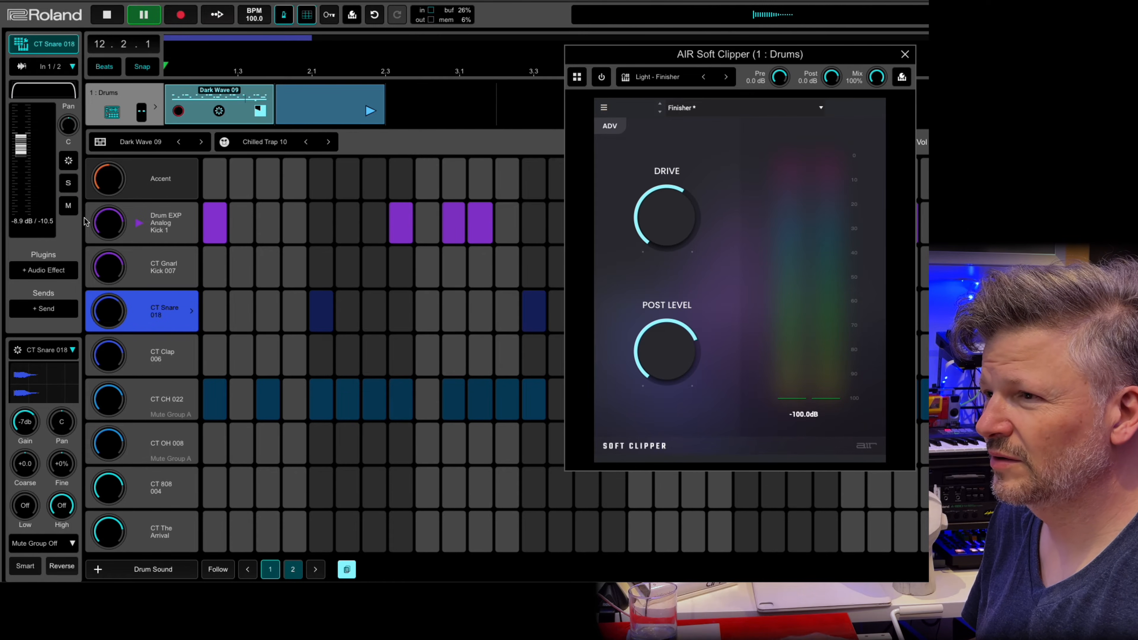
{"action": "left_click", "coordinate": [73, 187]}
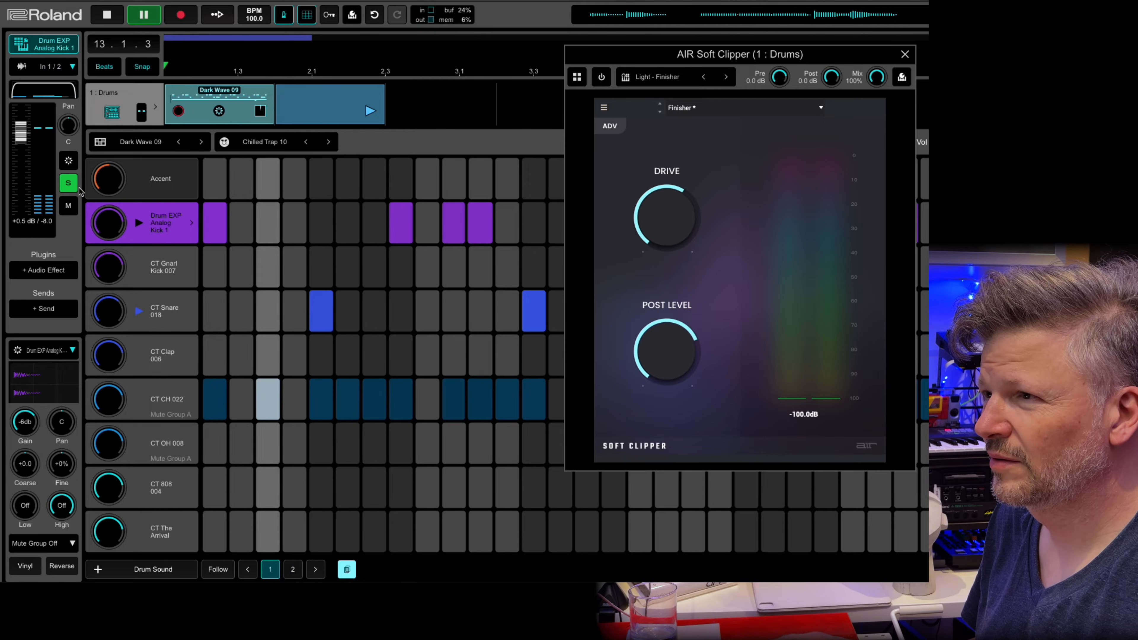
{"action": "left_click", "coordinate": [69, 184]}
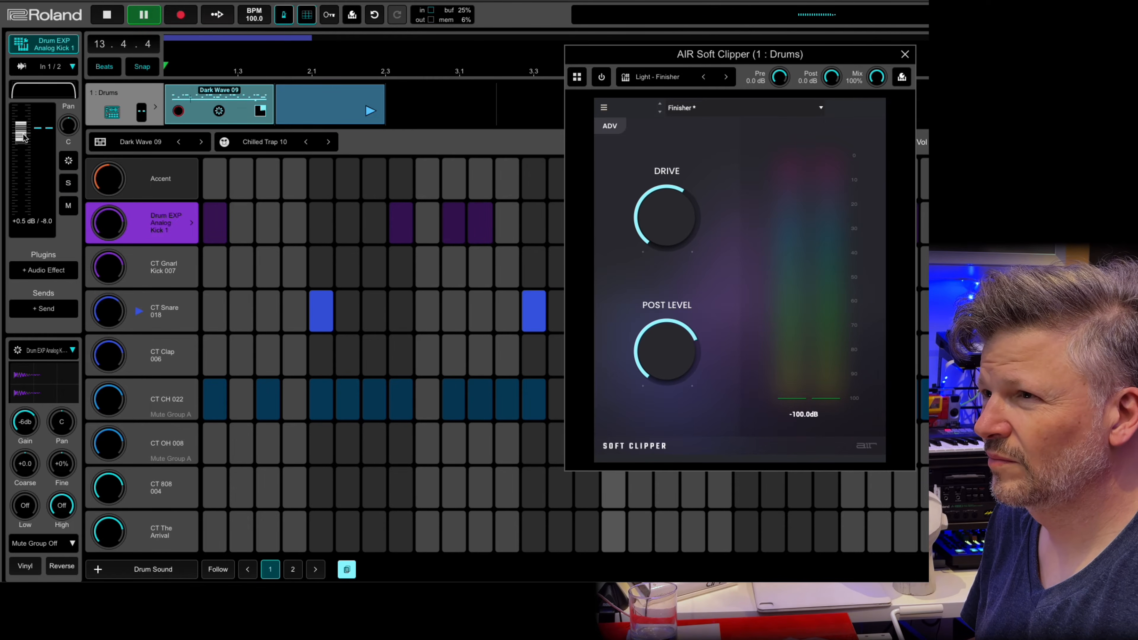
- Solo the CT CH 022 hi-hat and the Analog Kick 1 together with the snare
{"action": "left_click", "coordinate": [139, 399]}
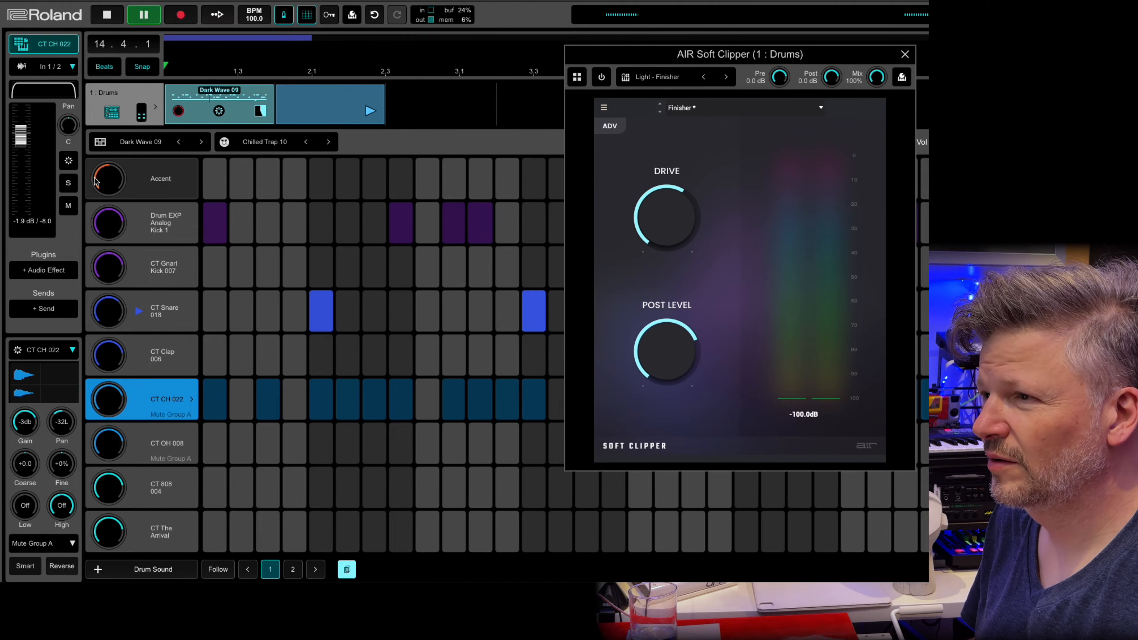
{"action": "left_click", "coordinate": [70, 186]}
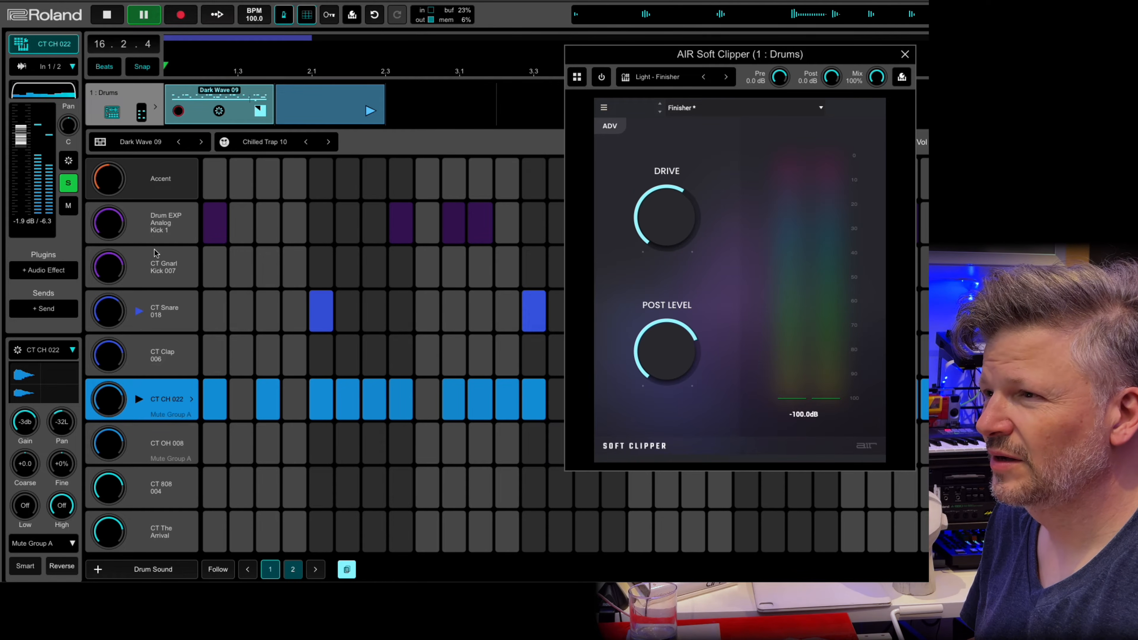
{"action": "left_click", "coordinate": [174, 220]}
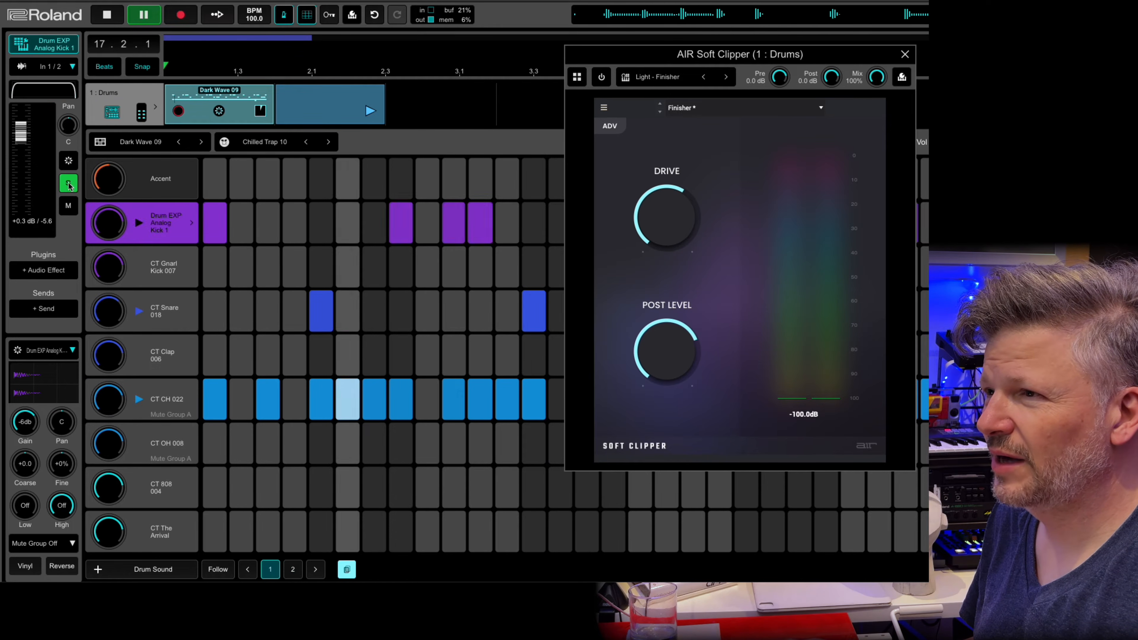
{"action": "left_click", "coordinate": [171, 303]}
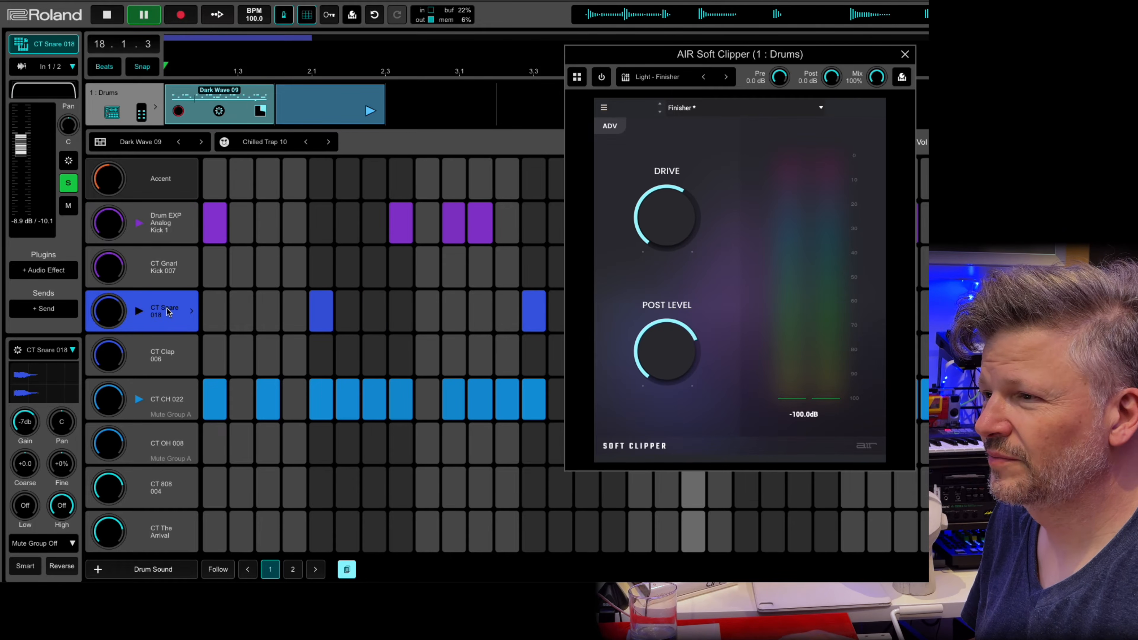
- Enable the Soft Clipper on the drums with Drive at 1.0 % and Post Level at 0.0 dB
{"action": "left_click_drag", "start_coordinate": [664, 231], "coordinate": [668, 190]}
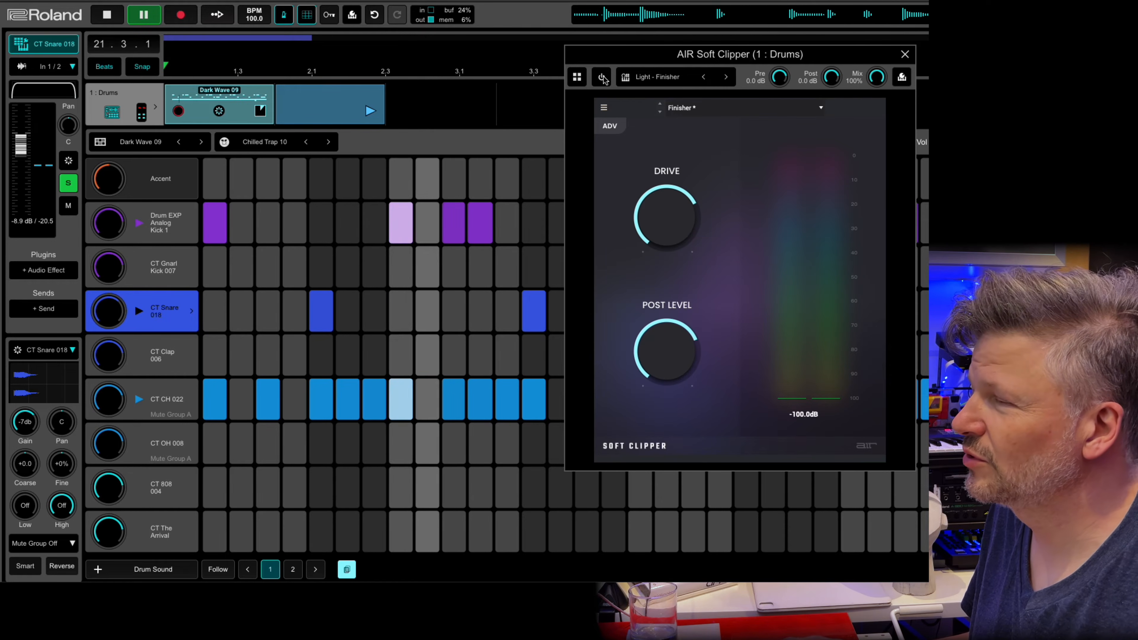
{"action": "left_click", "coordinate": [602, 78]}
{"action": "mouse_move", "coordinate": [670, 205]}
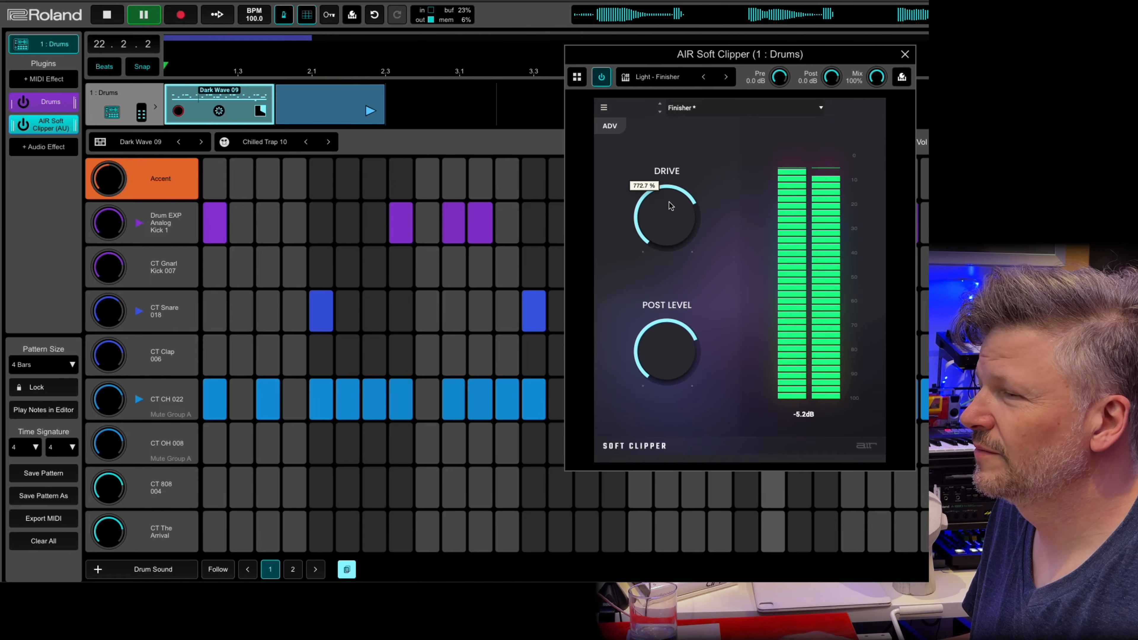
{"action": "left_click_drag", "start_coordinate": [670, 206], "coordinate": [670, 251]}
{"action": "mouse_move", "coordinate": [670, 317]}
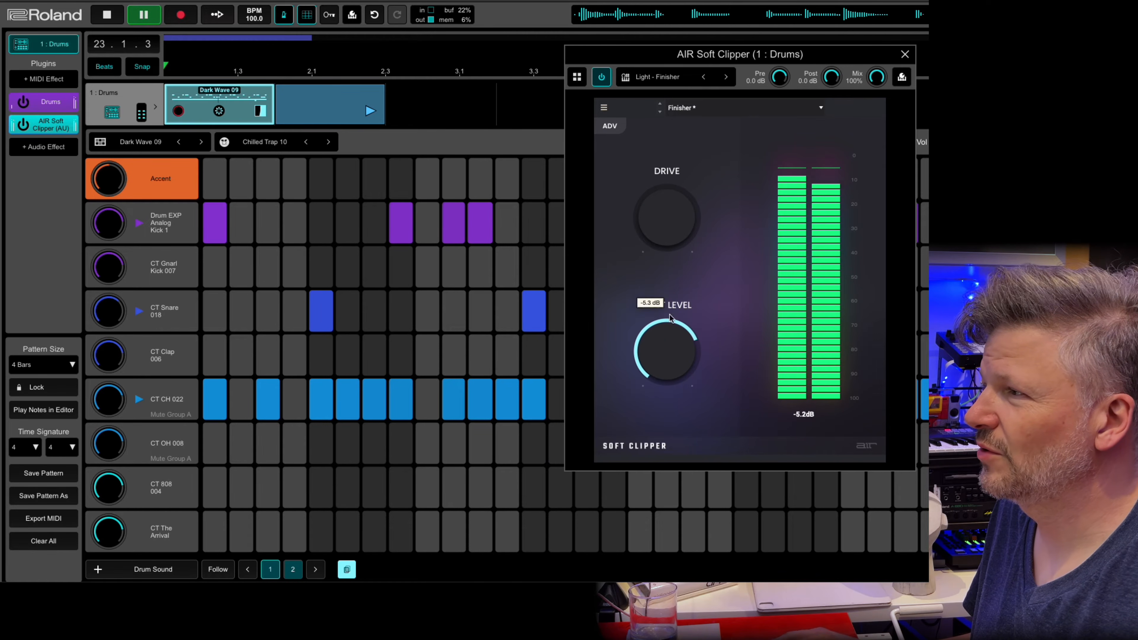
{"action": "left_click_drag", "start_coordinate": [667, 316], "coordinate": [667, 315]}
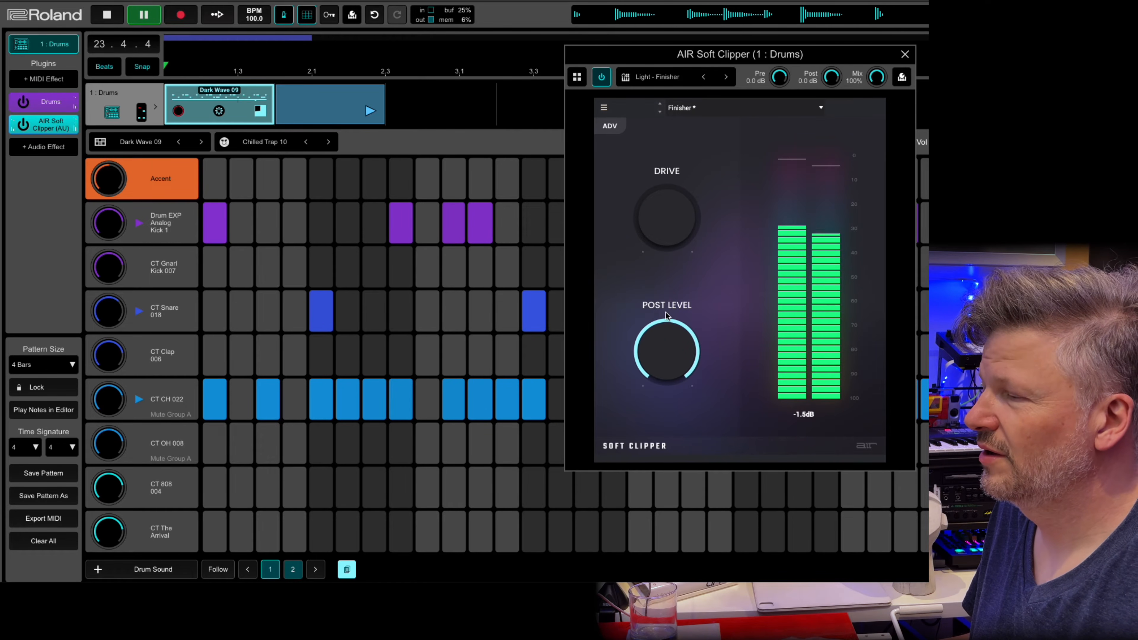
{"action": "mouse_move", "coordinate": [654, 341]}
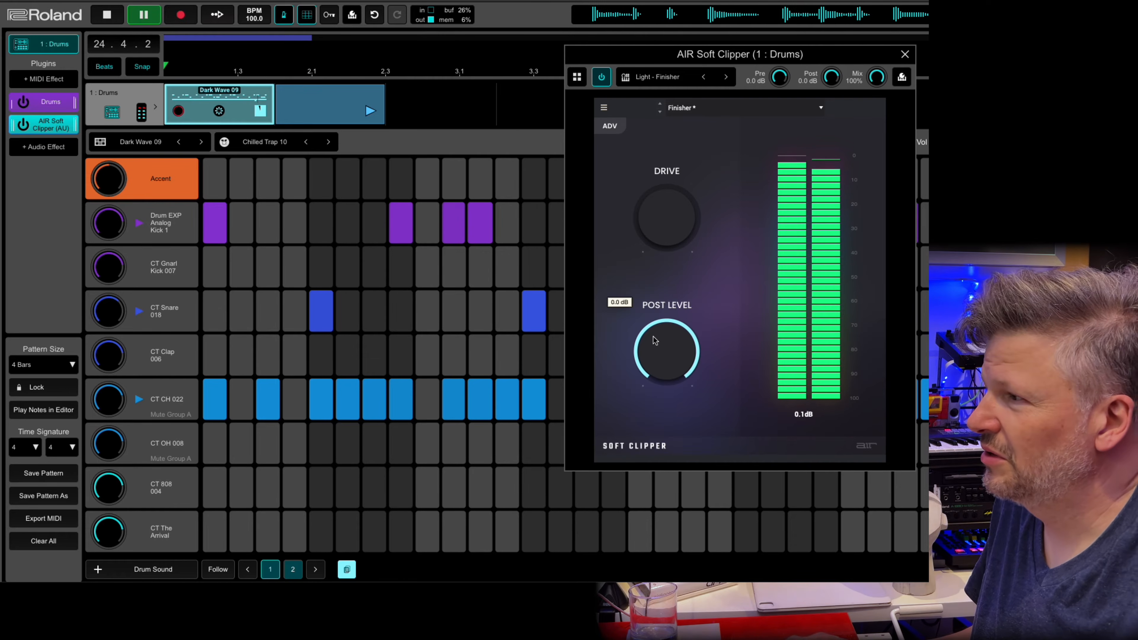
- Raise the Soft Clipper's Drive in stages to 2147.8 % while lowering Post Level to compensate for the added loudness
{"action": "mouse_move", "coordinate": [681, 221]}
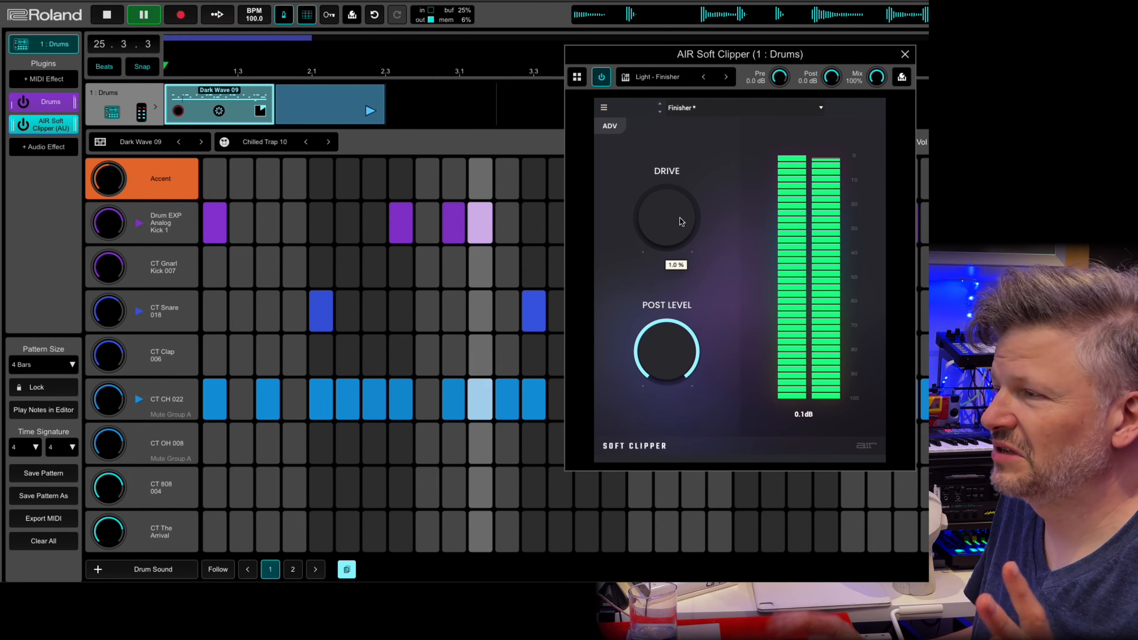
{"action": "left_click_drag", "start_coordinate": [681, 221], "coordinate": [670, 183]}
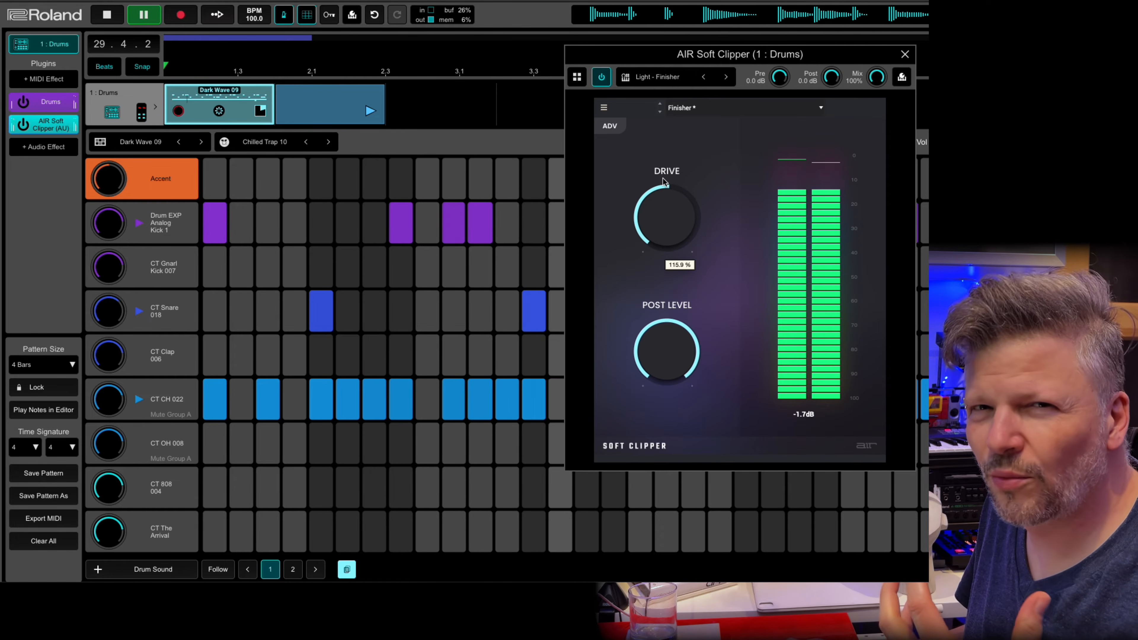
{"action": "left_click_drag", "start_coordinate": [664, 182], "coordinate": [663, 221]}
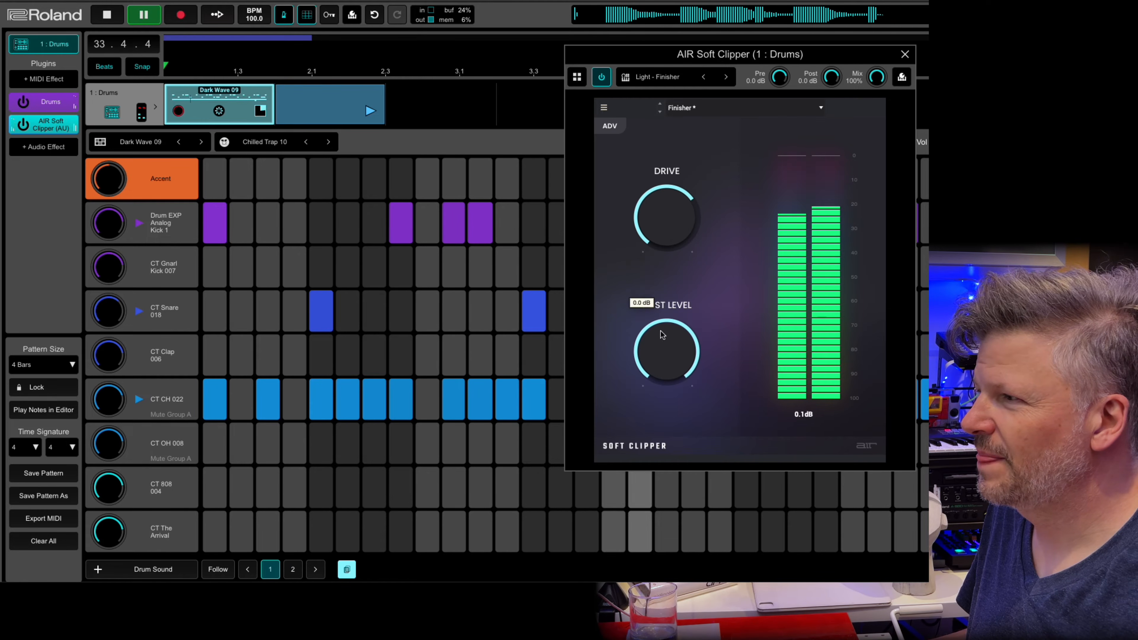
{"action": "left_click_drag", "start_coordinate": [662, 346], "coordinate": [668, 358]}
{"action": "left_click_drag", "start_coordinate": [657, 224], "coordinate": [657, 220]}
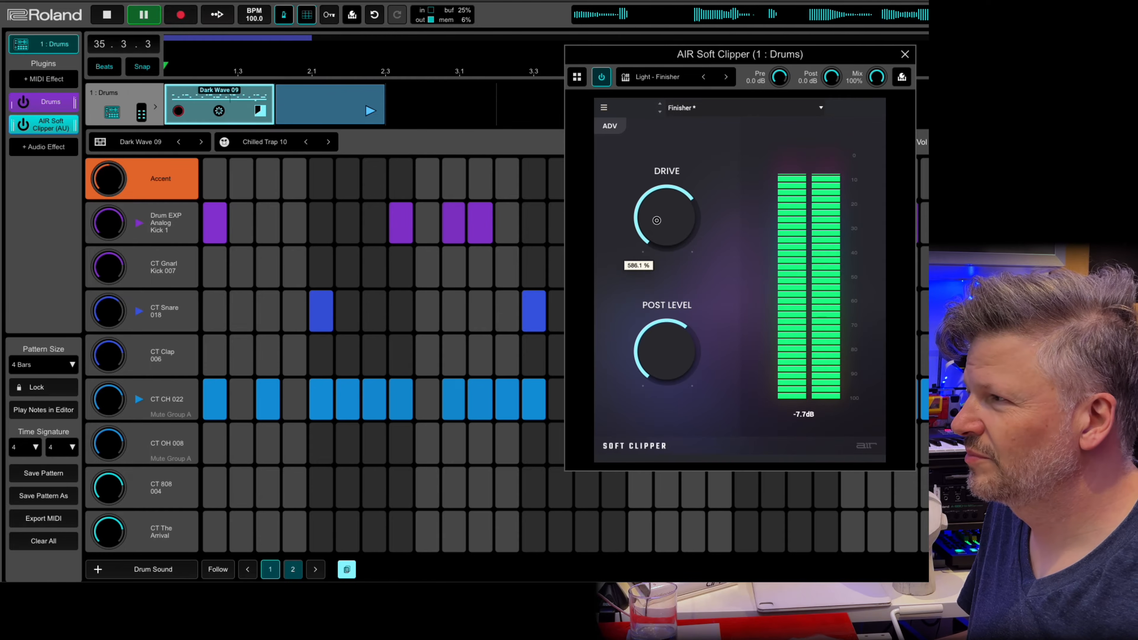
{"action": "left_click_drag", "start_coordinate": [667, 342], "coordinate": [667, 345]}
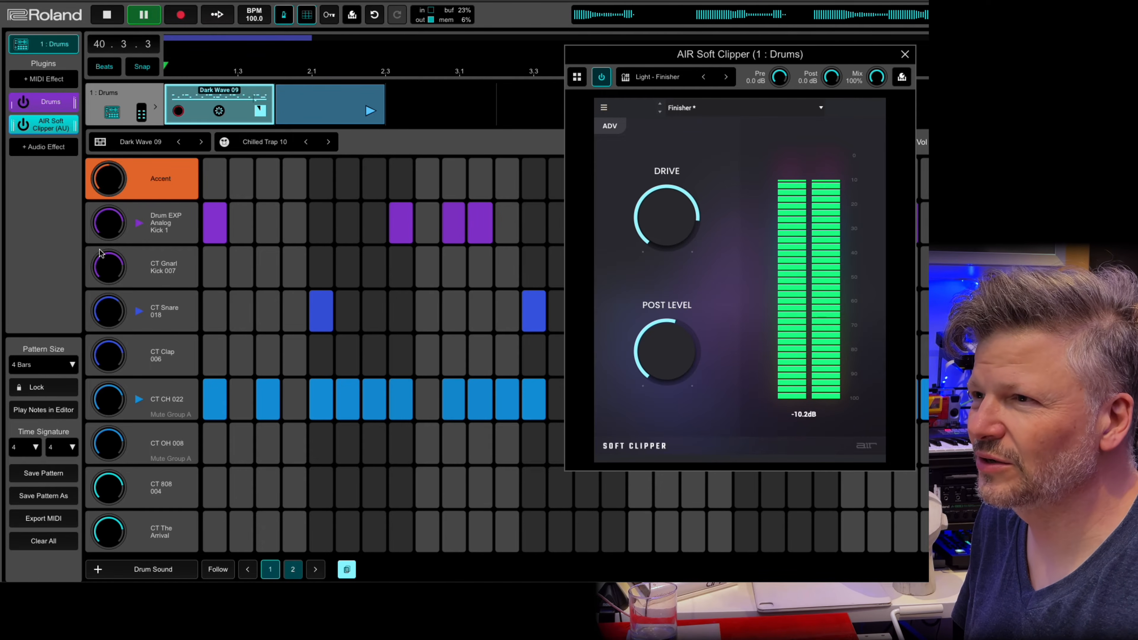
- Try lower levels for the Analog Kick 1 and CT CH 022 hi-hat through the clipper, leaving the kick at about -3.2 dB
{"action": "left_click", "coordinate": [184, 218]}
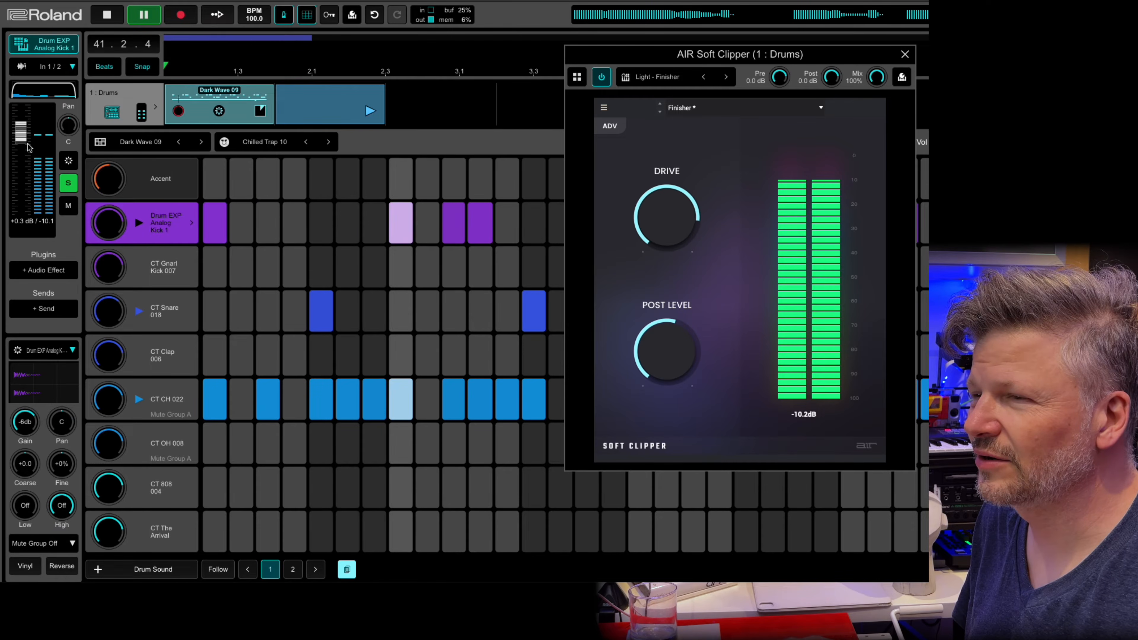
{"action": "left_click_drag", "start_coordinate": [22, 141], "coordinate": [22, 165]}
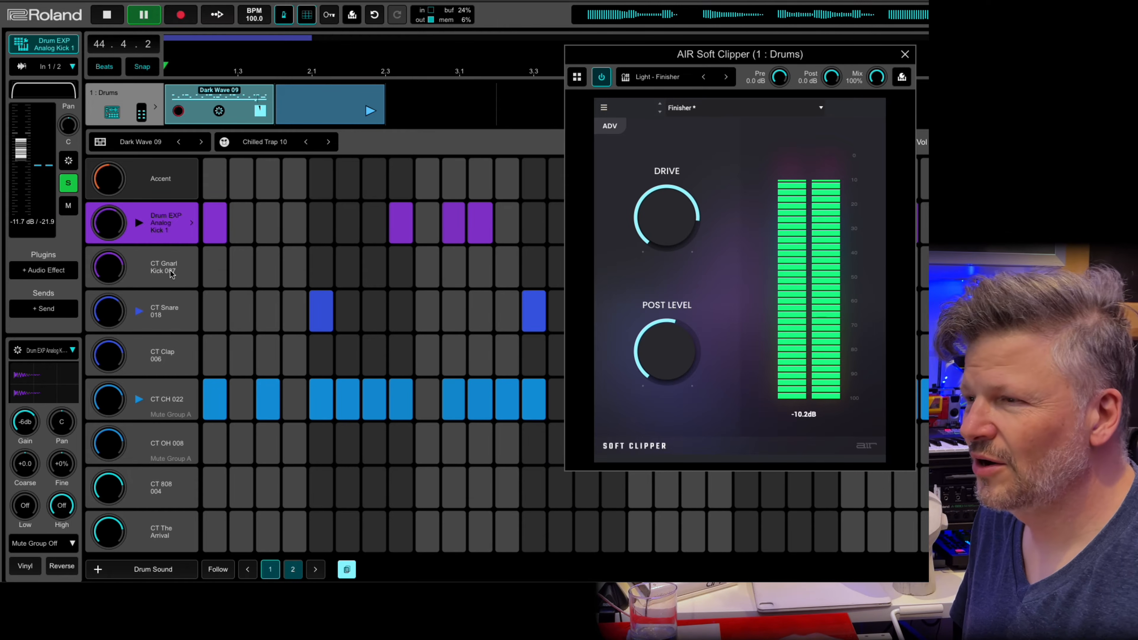
{"action": "left_click", "coordinate": [161, 381]}
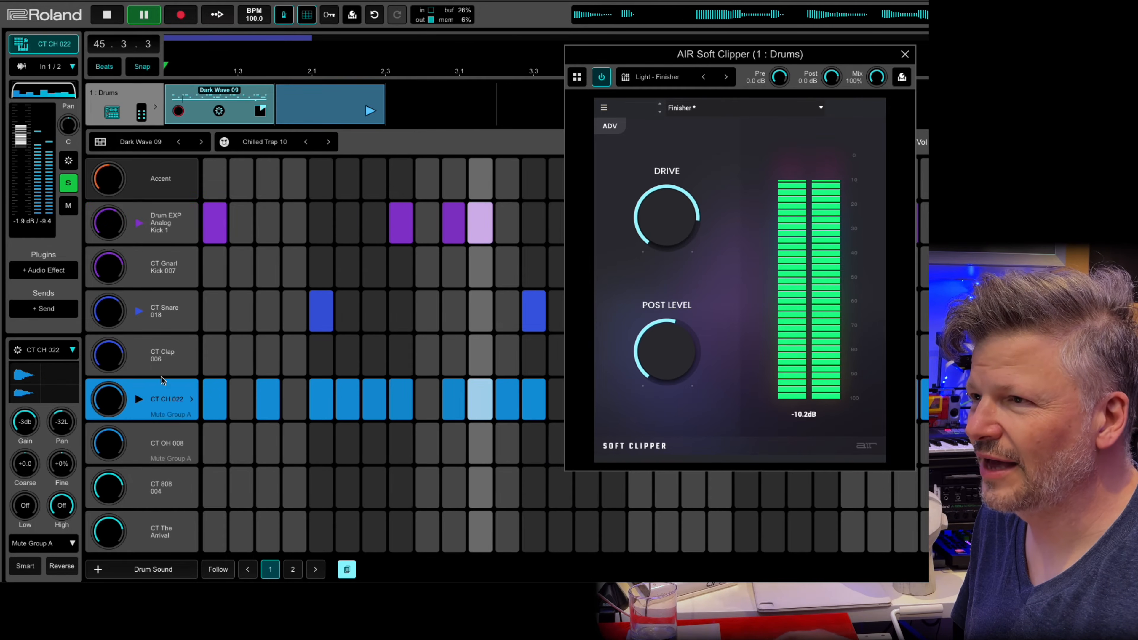
{"action": "left_click_drag", "start_coordinate": [21, 135], "coordinate": [24, 215]}
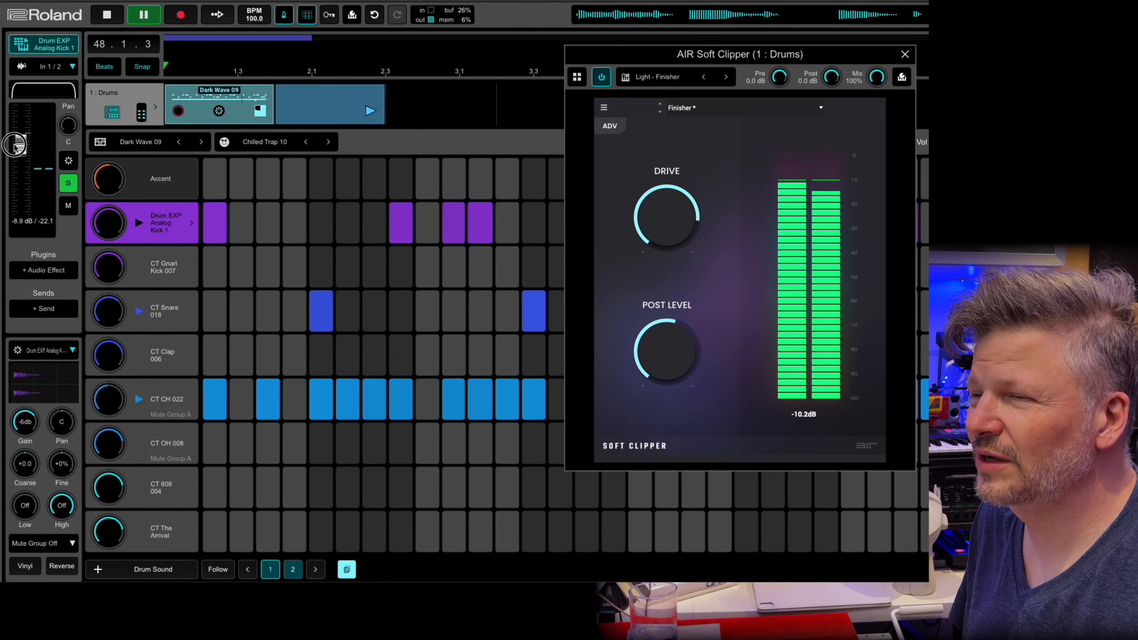
{"action": "left_click_drag", "start_coordinate": [15, 146], "coordinate": [9, 96]}
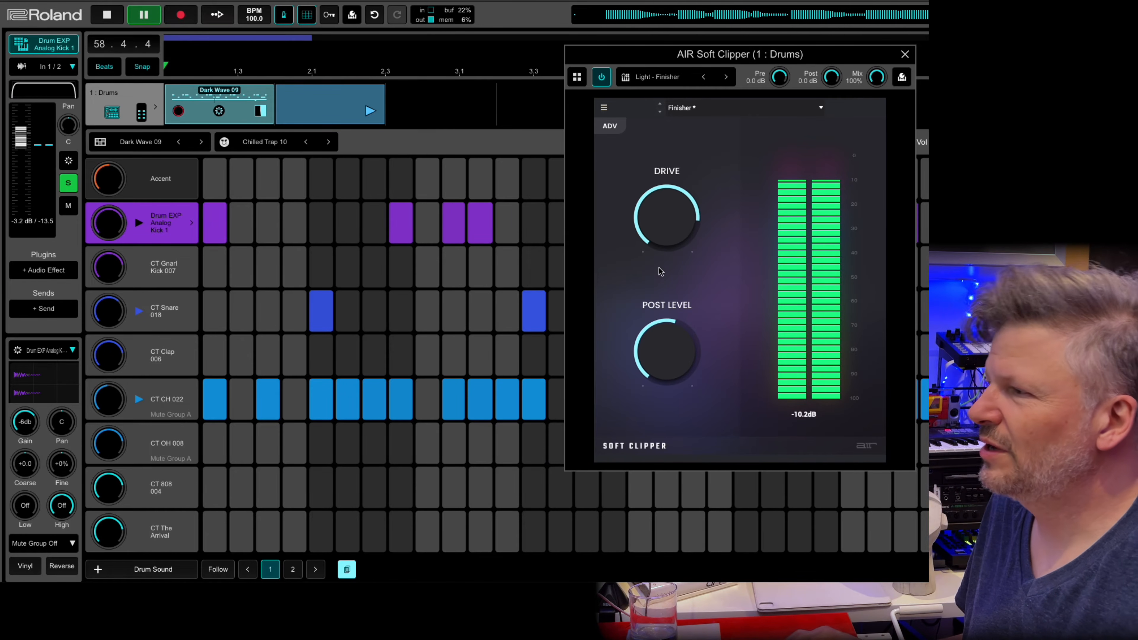
- Show the Soft Clipper's advanced controls and compare Tanh, Sine and Parabolic clipping with maximum Drive and reduced Post Level, ending on Parabolic
{"action": "mouse_move", "coordinate": [689, 333]}
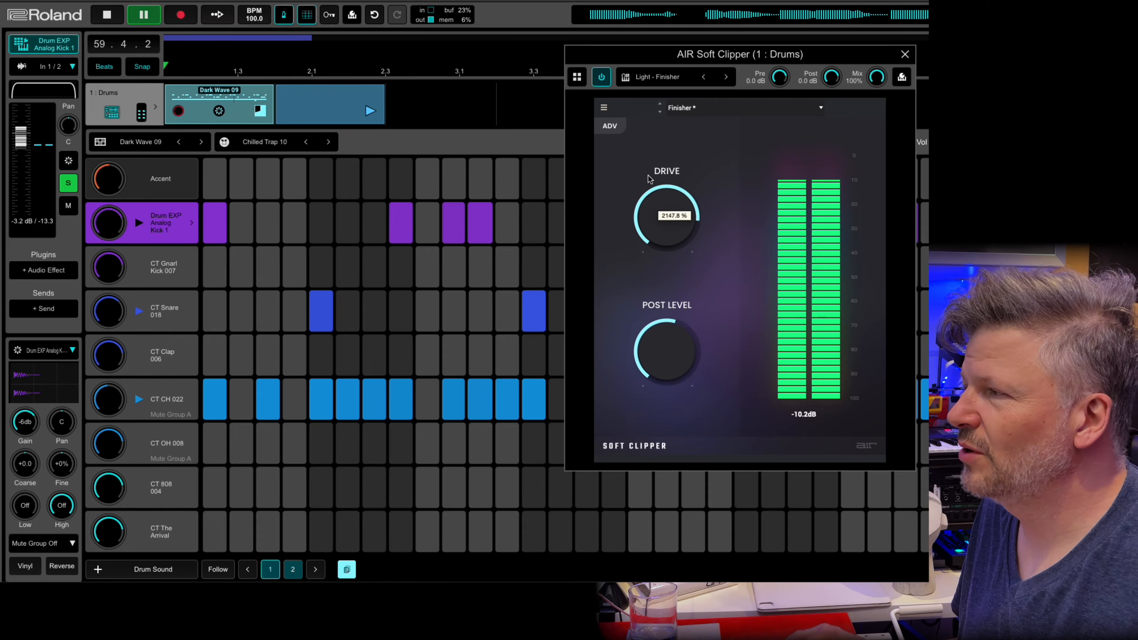
{"action": "left_click", "coordinate": [610, 126]}
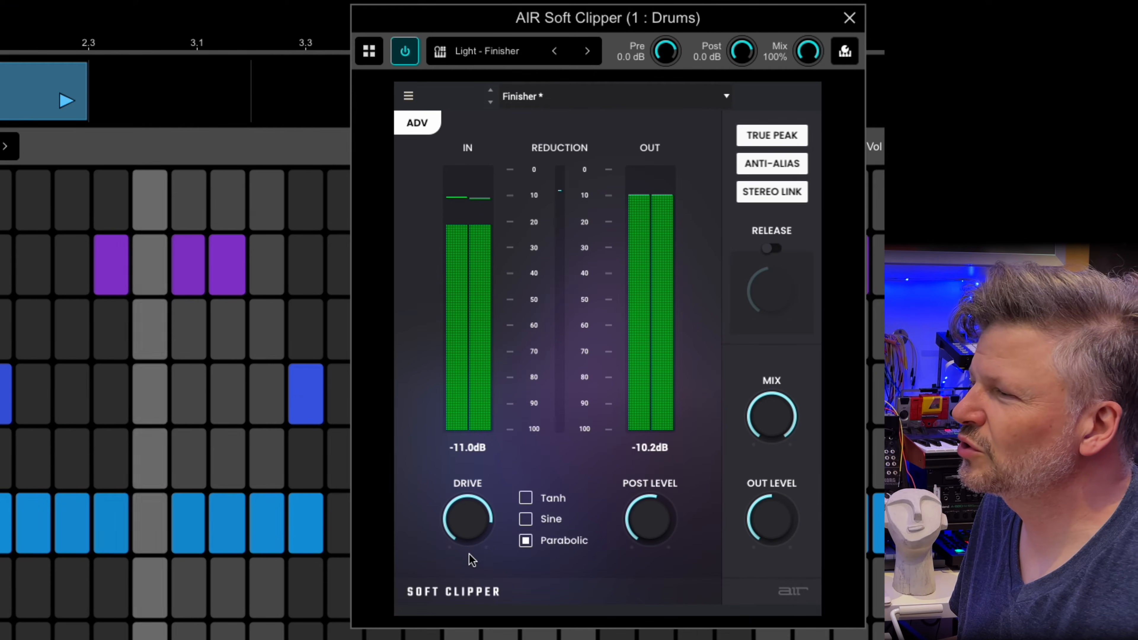
{"action": "left_click", "coordinate": [528, 502]}
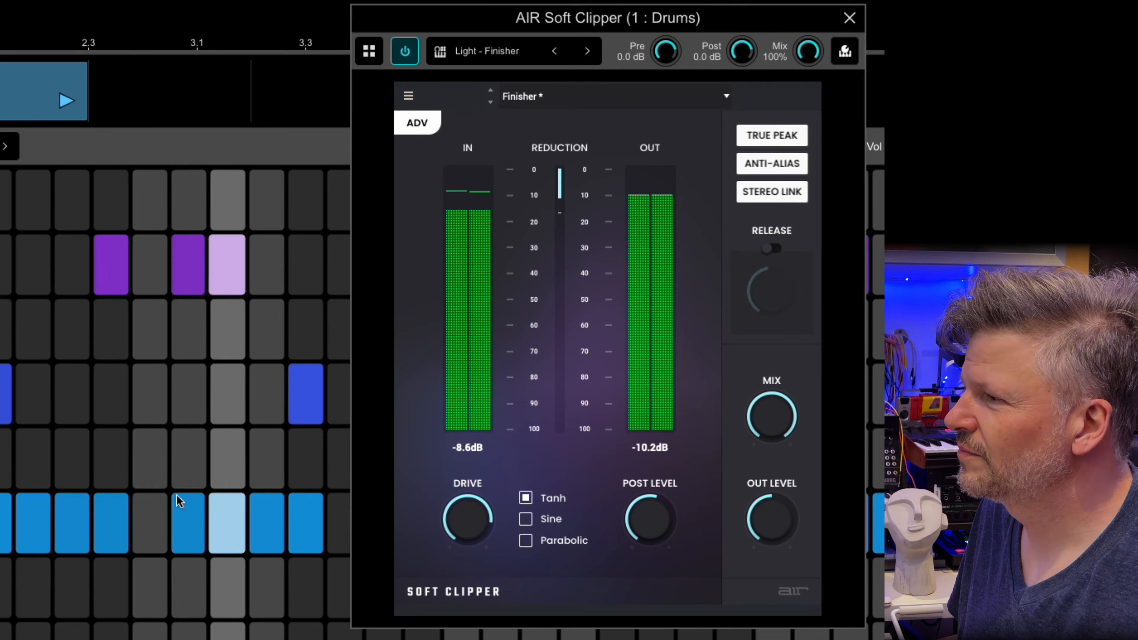
{"action": "mouse_move", "coordinate": [454, 516]}
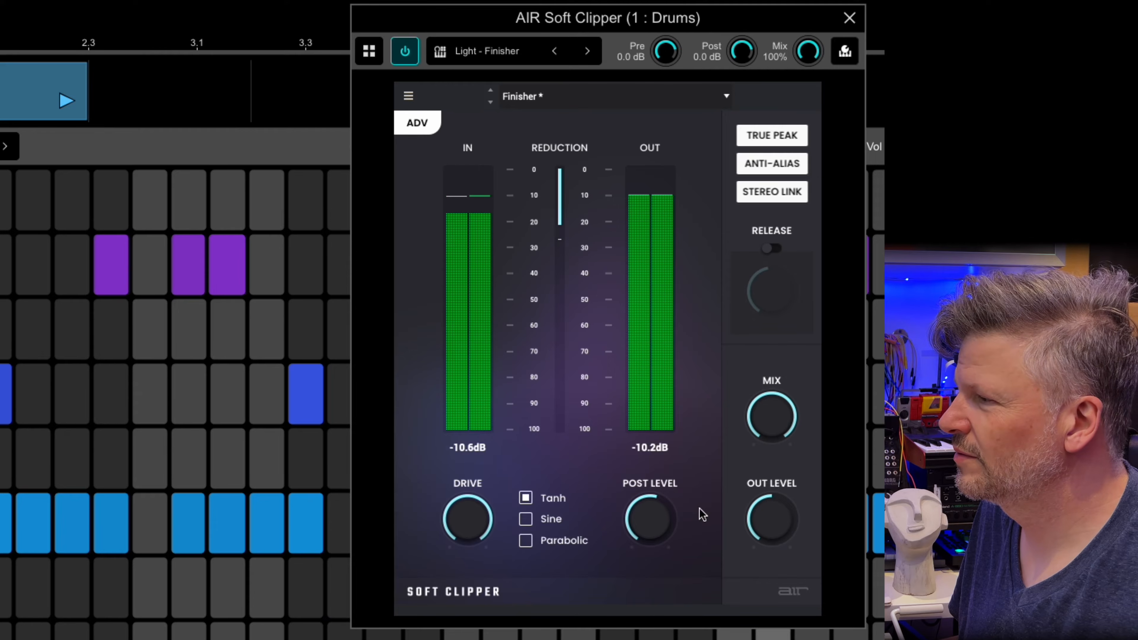
{"action": "mouse_move", "coordinate": [655, 520]}
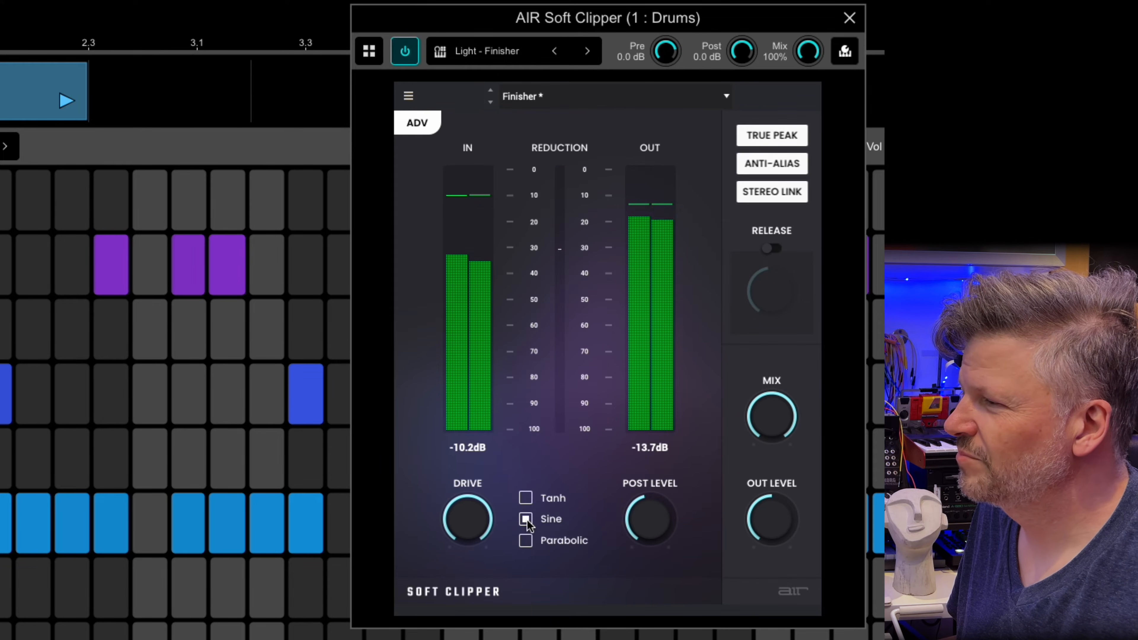
{"action": "left_click", "coordinate": [526, 541]}
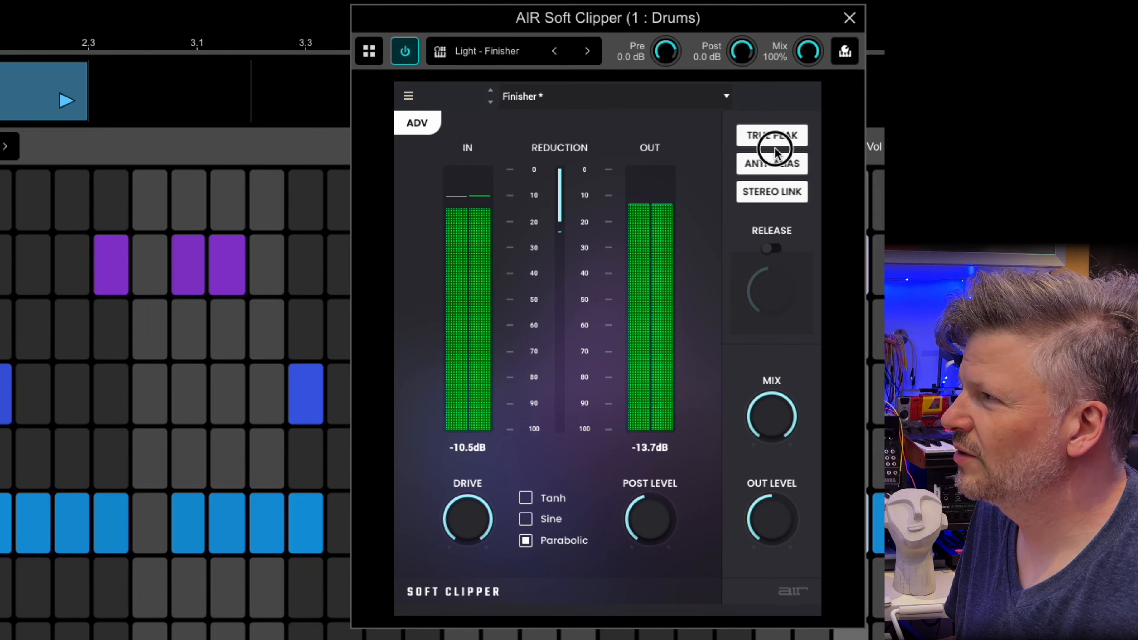
- Turn off the Soft Clipper's True Peak and Anti-Alias options
{"action": "left_click", "coordinate": [769, 167]}
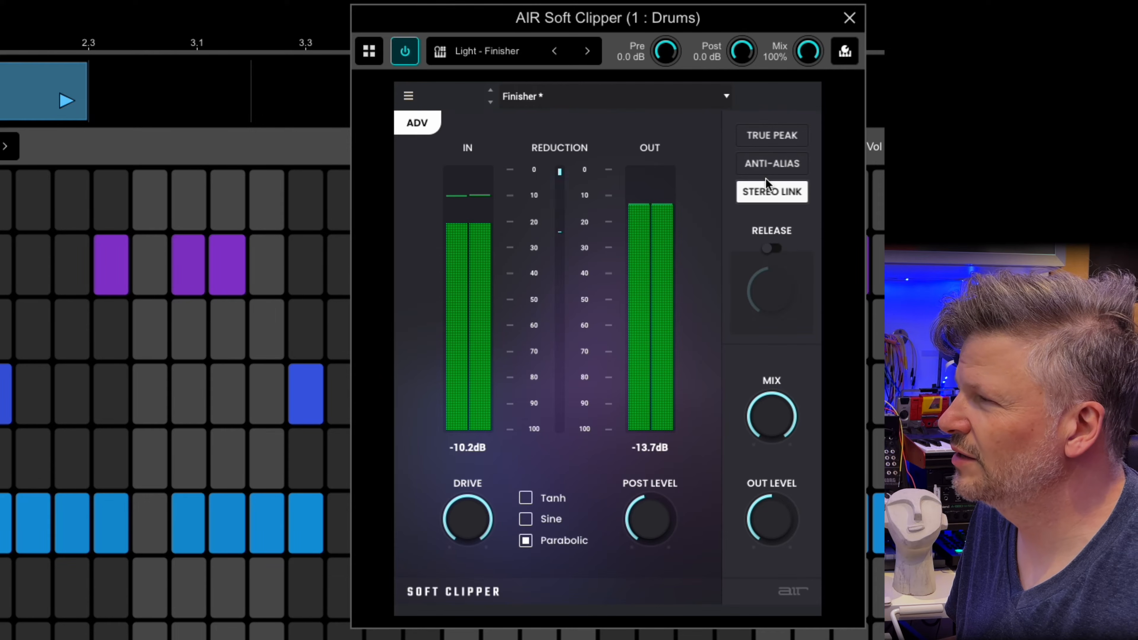
- Toggle Stereo Link off and back on, and enable Release, raising it to 6.6 ms and finally 100 ms
{"action": "left_click", "coordinate": [777, 190]}
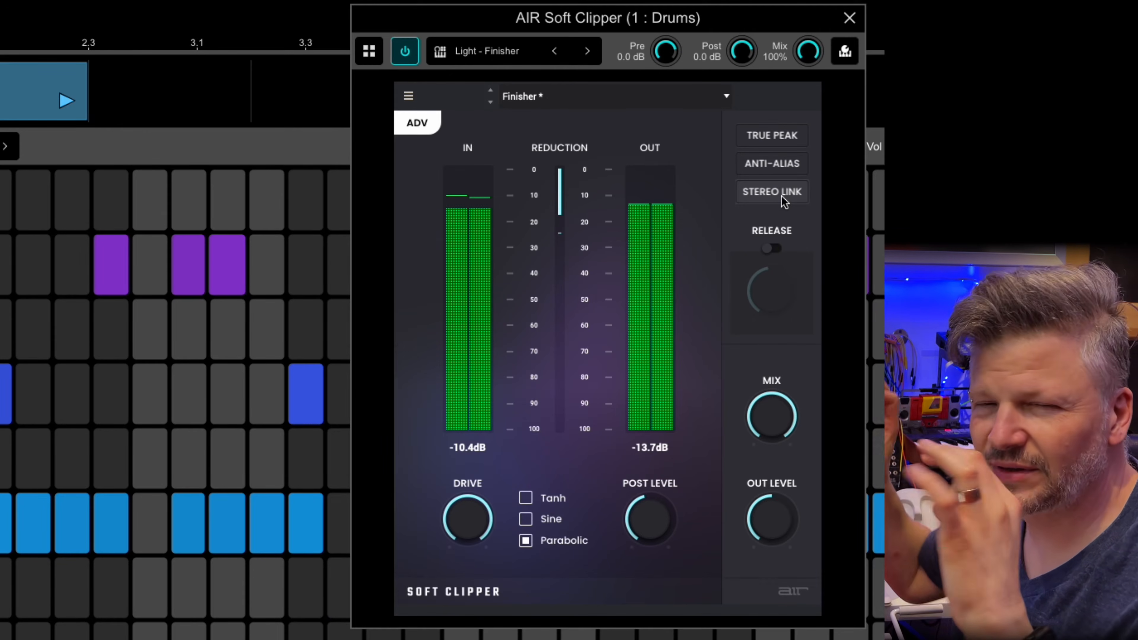
{"action": "left_click", "coordinate": [782, 196]}
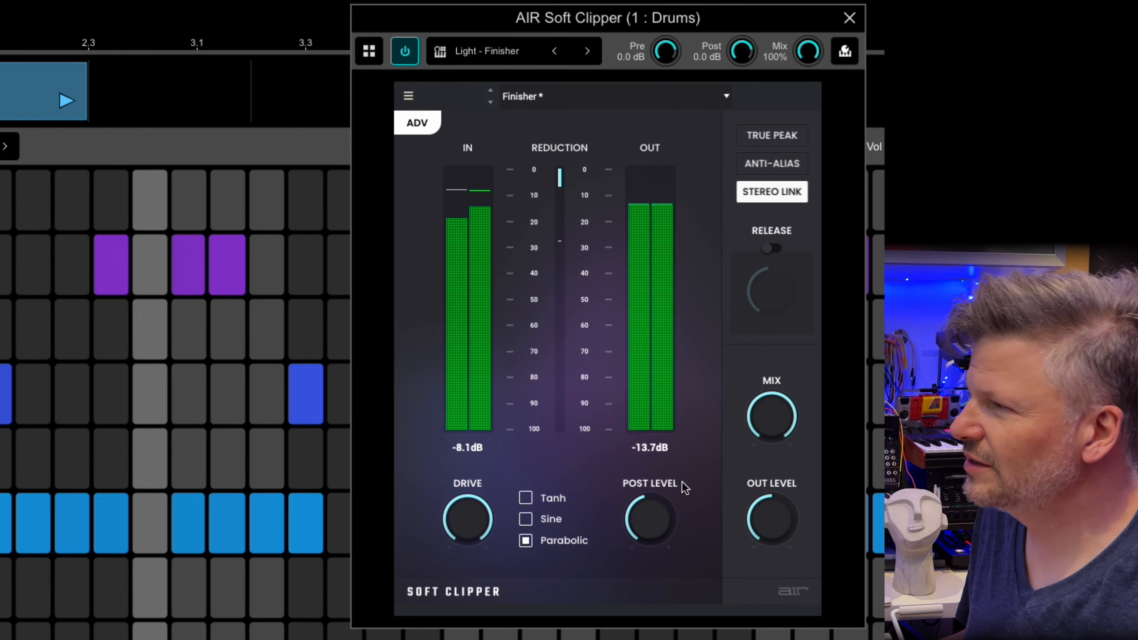
{"action": "left_click", "coordinate": [772, 249]}
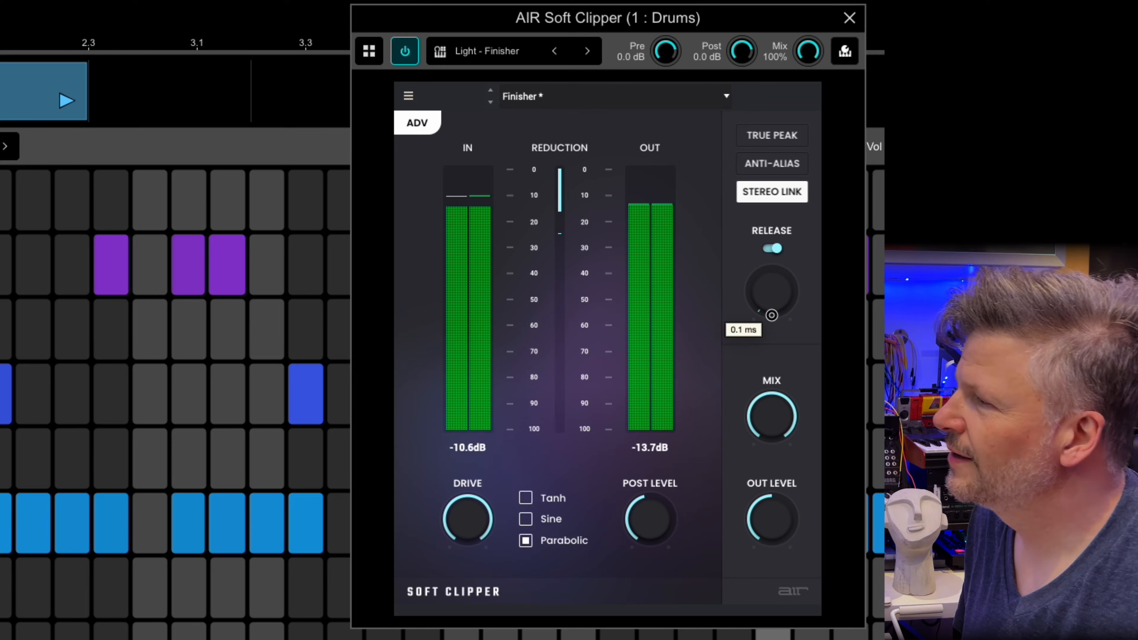
{"action": "left_click_drag", "start_coordinate": [771, 315], "coordinate": [769, 299]}
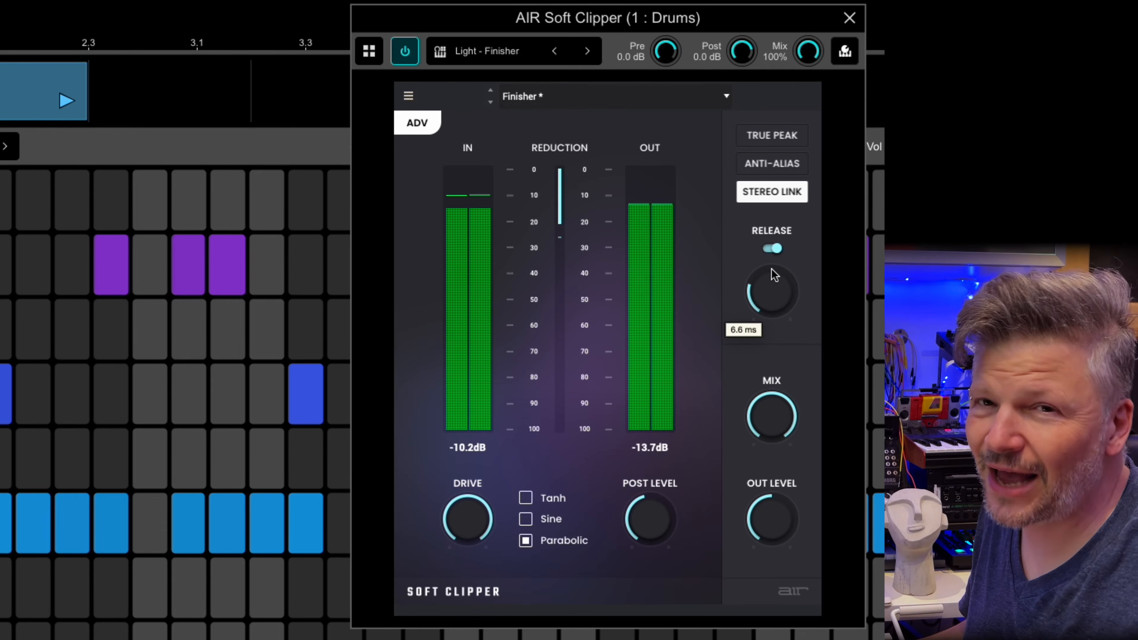
{"action": "left_click_drag", "start_coordinate": [774, 293], "coordinate": [809, 193]}
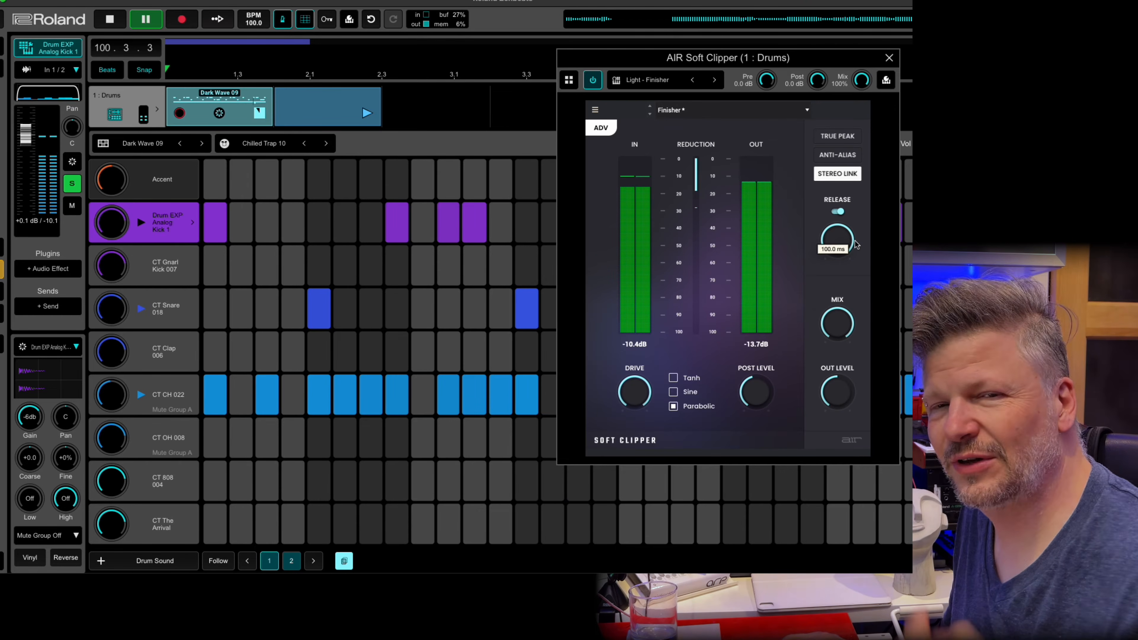
- Unsolo Analog Kick 1 and the CT CH 022 hi-hat to hear the snare alone, and switch Release off
{"action": "mouse_move", "coordinate": [756, 382]}
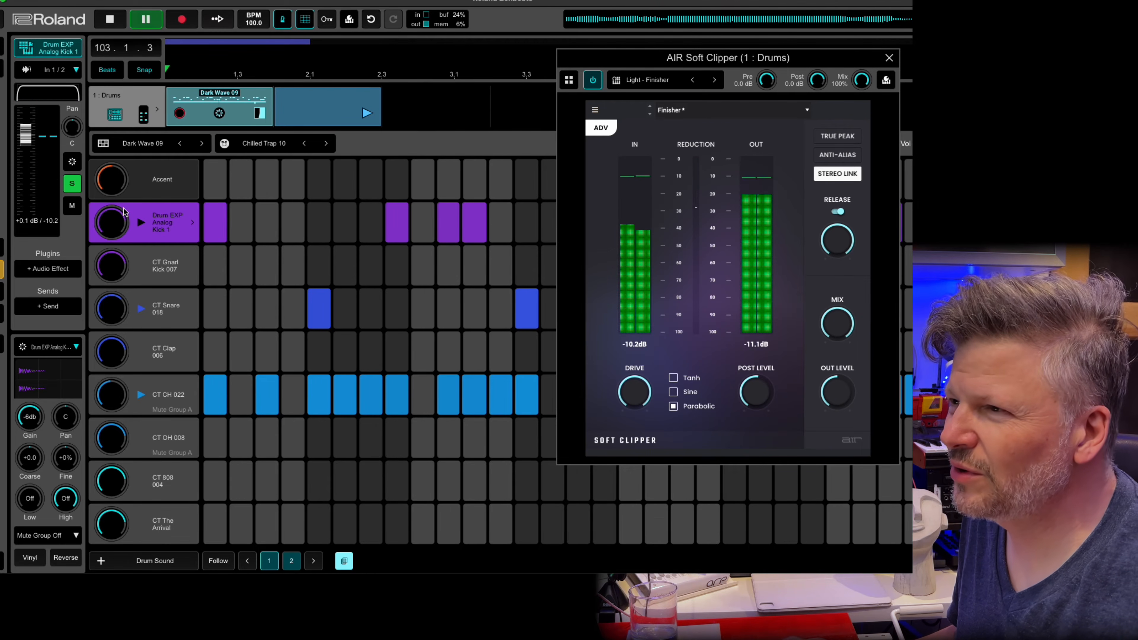
{"action": "left_click", "coordinate": [71, 186]}
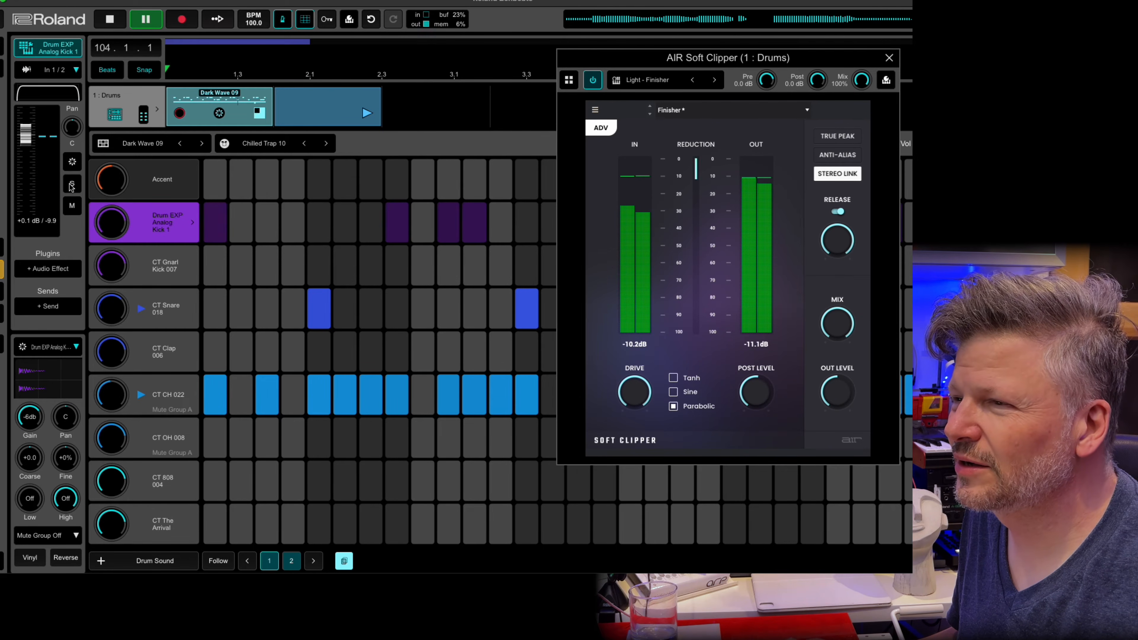
{"action": "left_click", "coordinate": [174, 397]}
{"action": "mouse_move", "coordinate": [828, 268]}
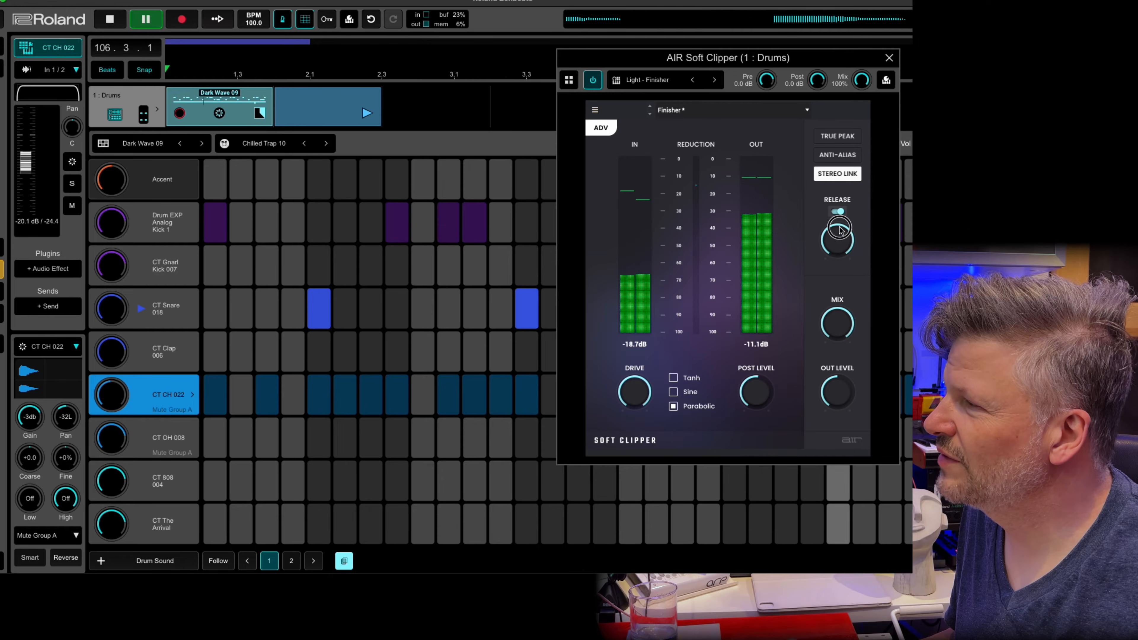
{"action": "left_click", "coordinate": [837, 212]}
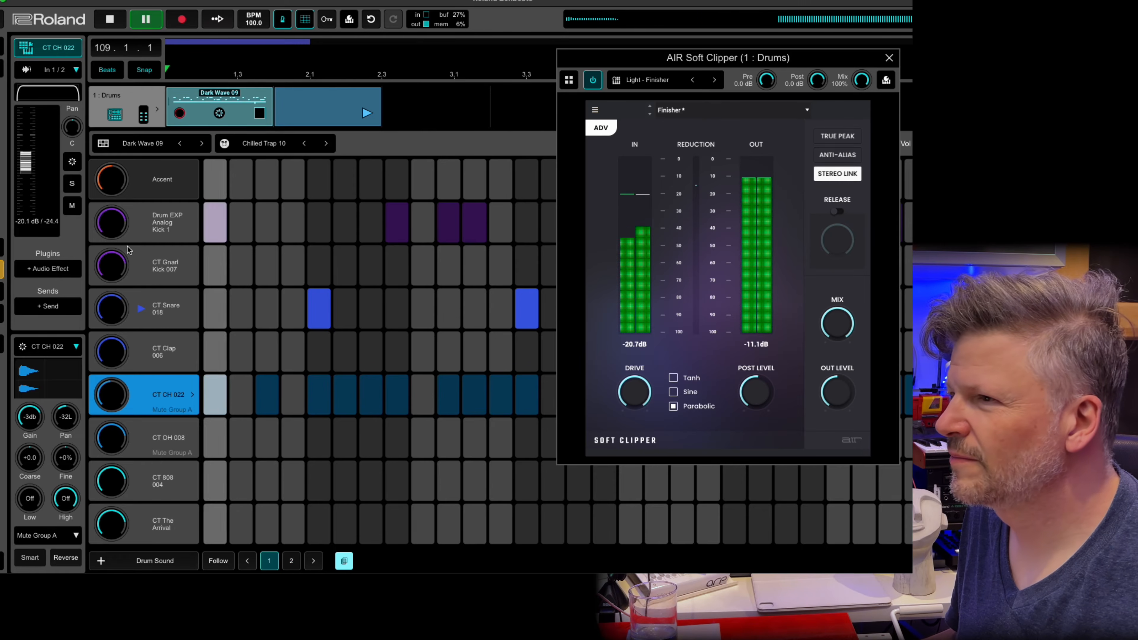
- Solo Analog Kick 1 again and re-enable Release, lowering it to 58.1 ms
{"action": "left_click", "coordinate": [162, 222]}
{"action": "left_click", "coordinate": [73, 184]}
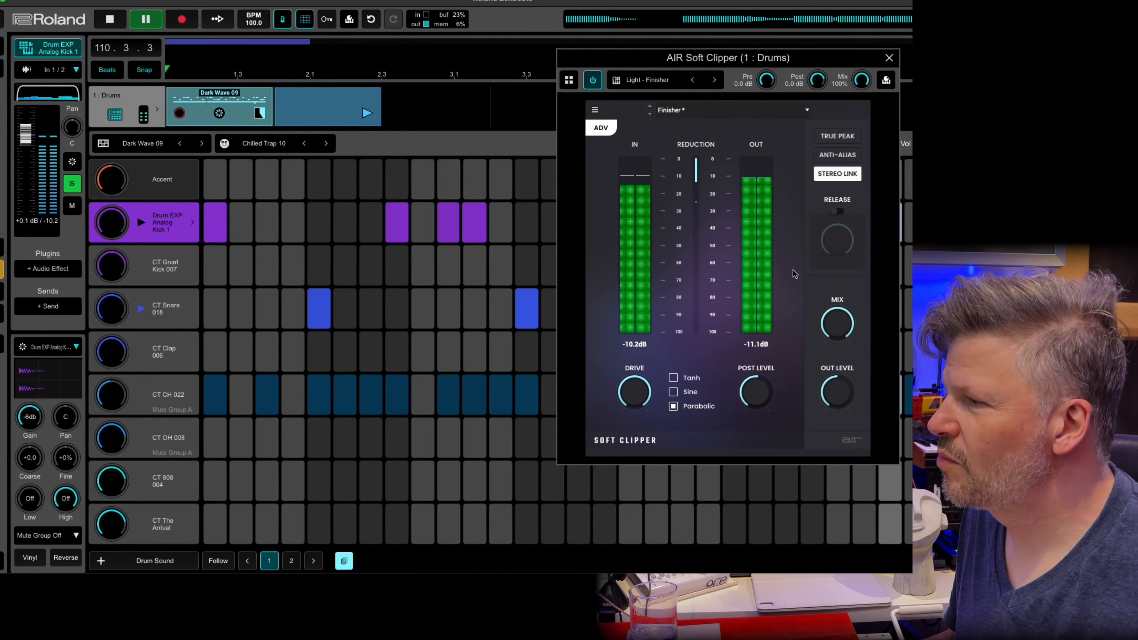
{"action": "left_click", "coordinate": [838, 212]}
{"action": "left_click_drag", "start_coordinate": [835, 256], "coordinate": [838, 261]}
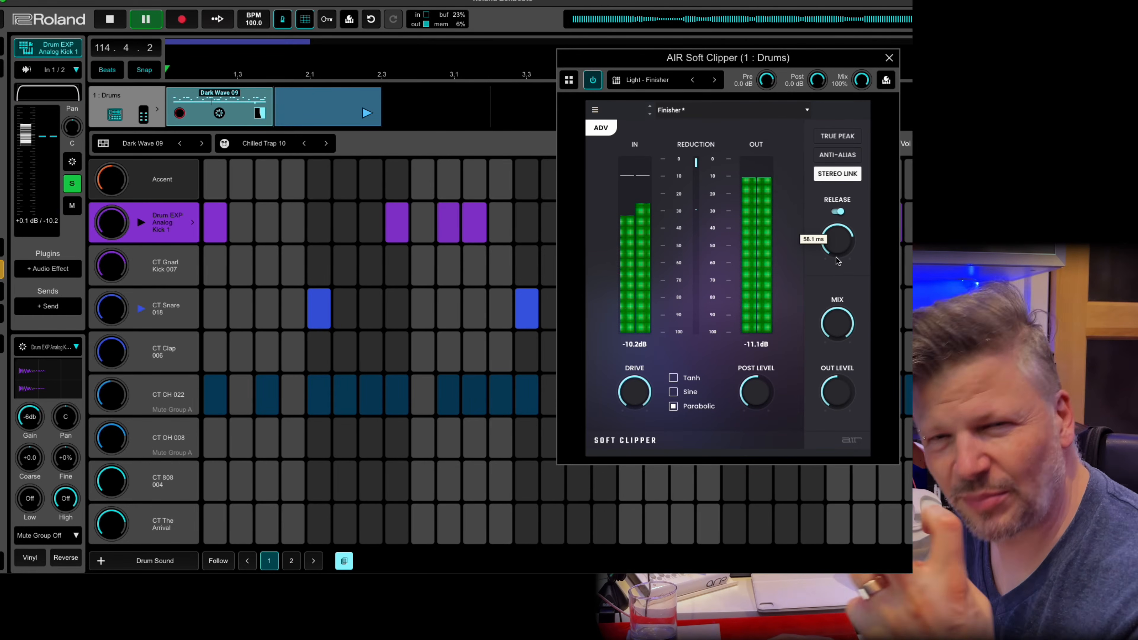
- Load the Soft Clipper's Heavy preset Deep Driver and solo the CT CH 022 hi-hat again
{"action": "left_click", "coordinate": [660, 80]}
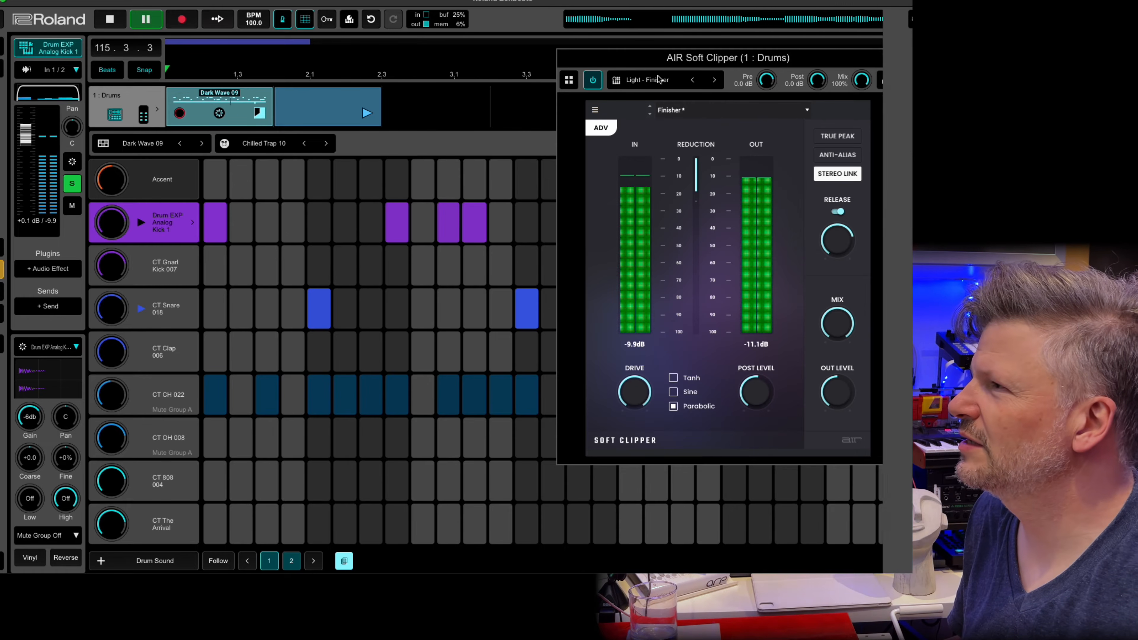
{"action": "left_click", "coordinate": [860, 20]}
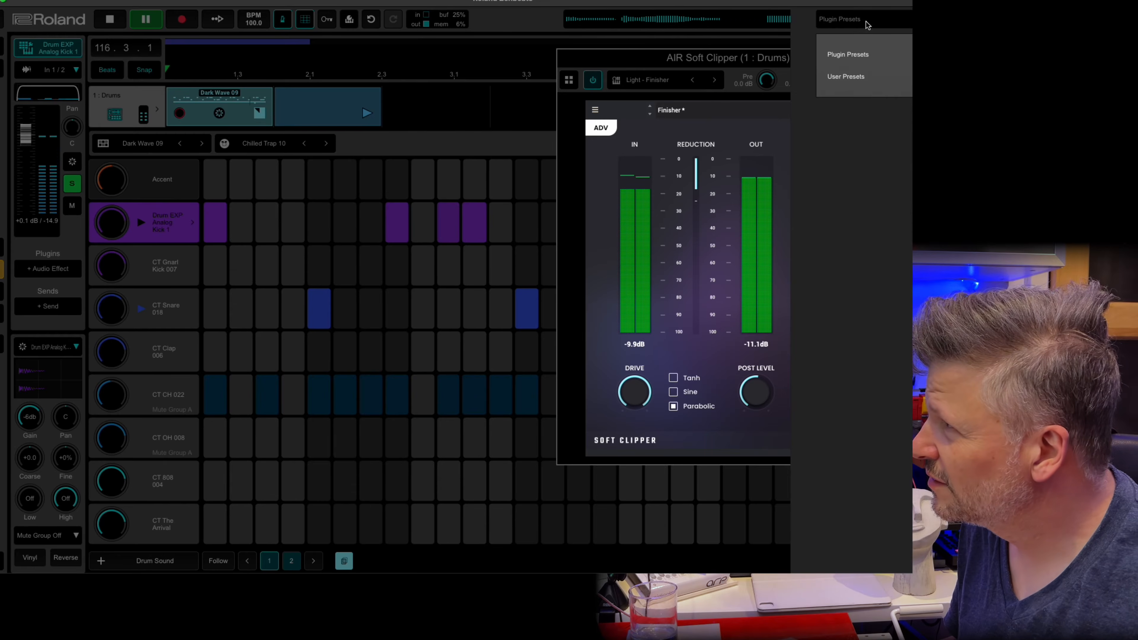
{"action": "left_click", "coordinate": [745, 79]}
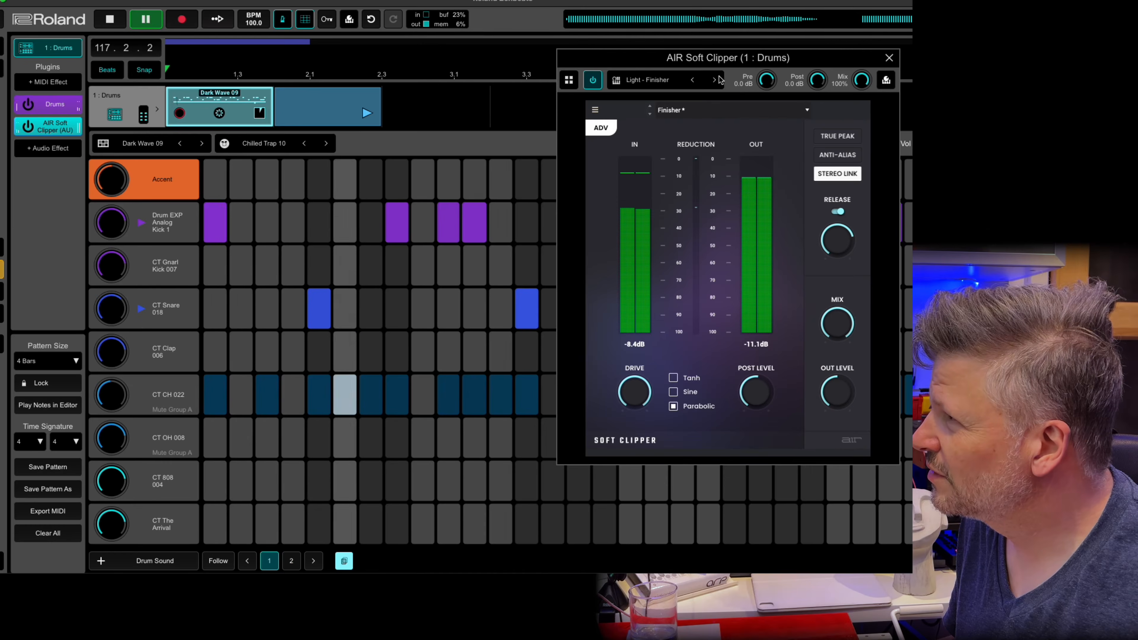
{"action": "left_click", "coordinate": [723, 110]}
{"action": "mouse_move", "coordinate": [715, 140]}
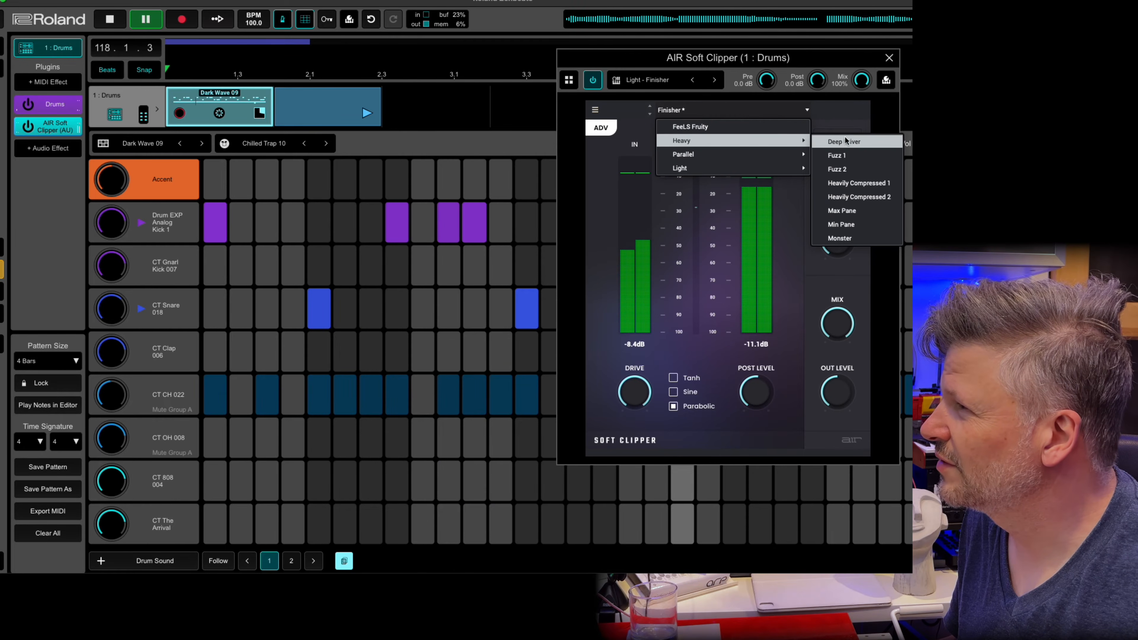
{"action": "left_click", "coordinate": [850, 146]}
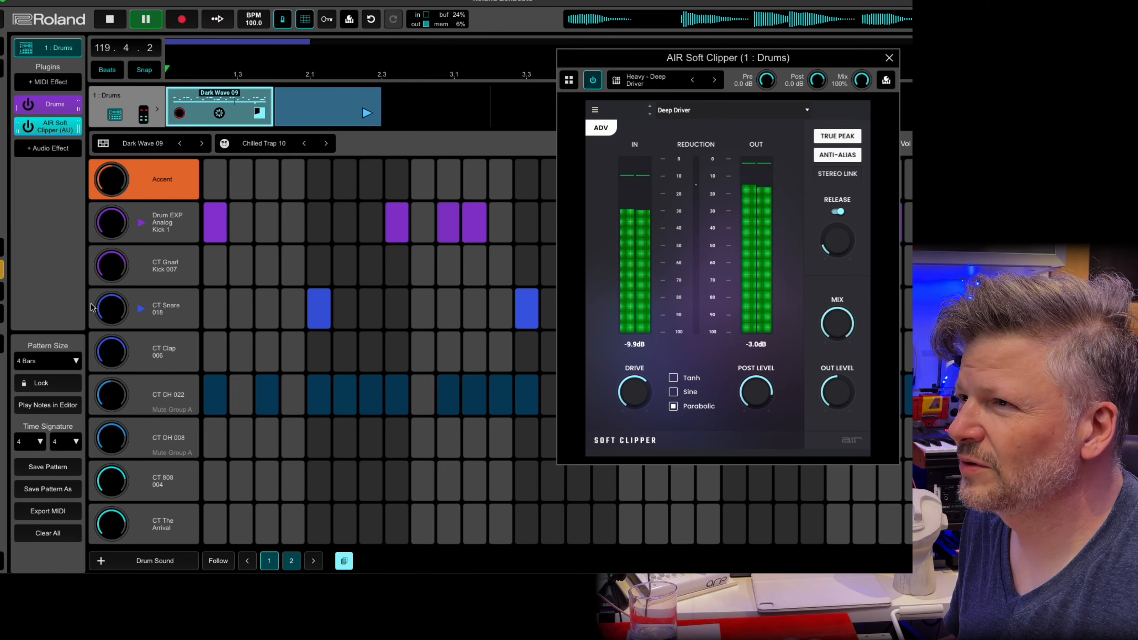
{"action": "left_click", "coordinate": [169, 405]}
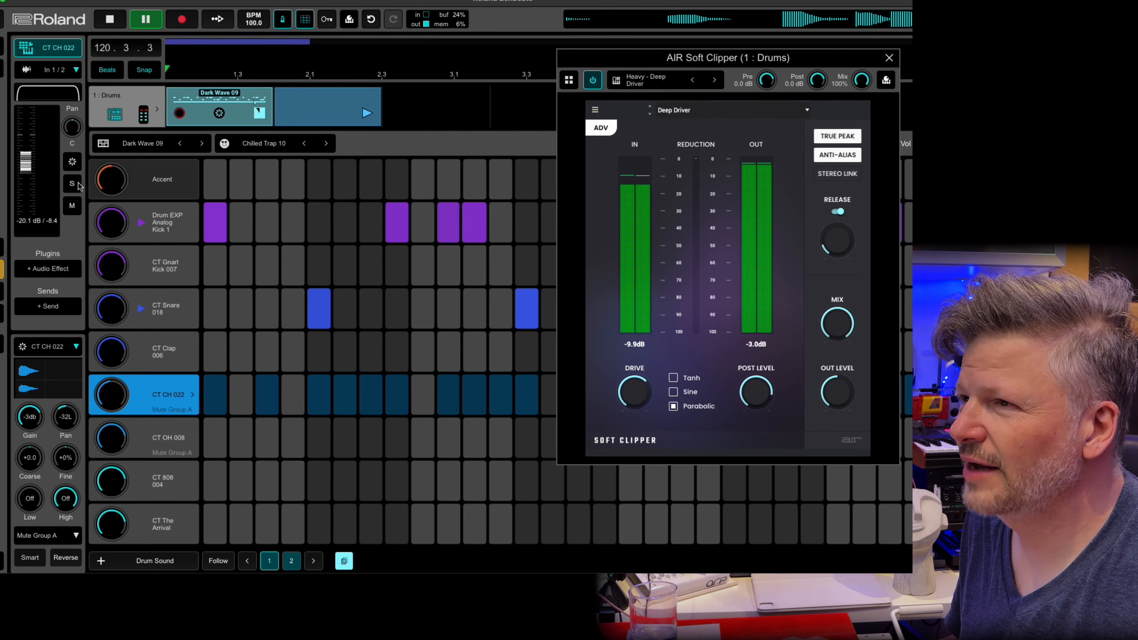
{"action": "key", "text": "s"}
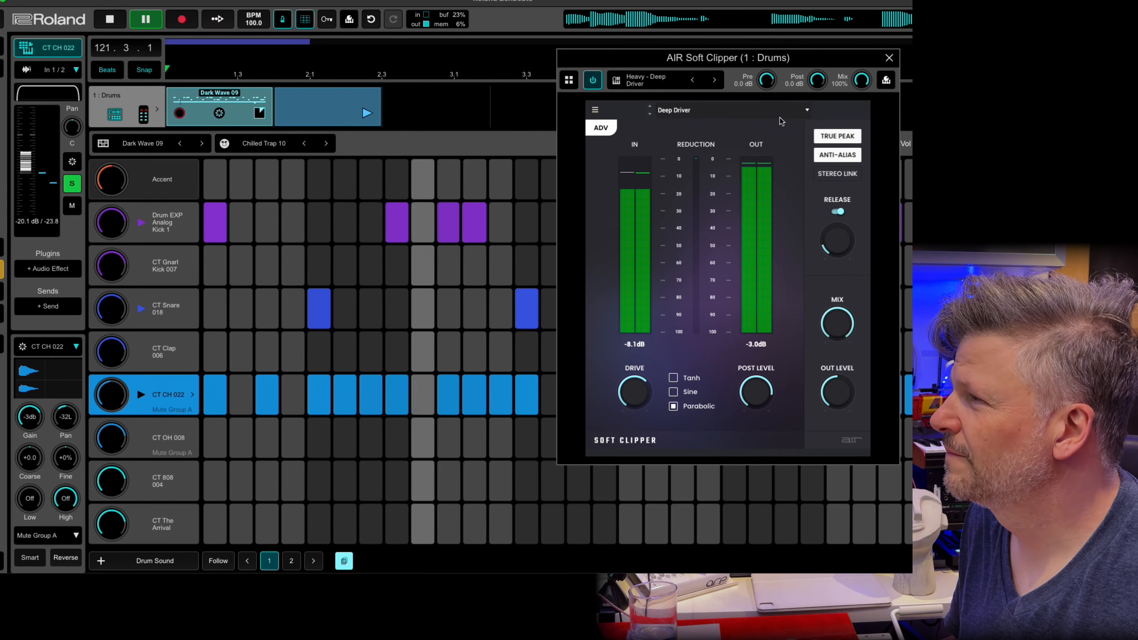
- Audition the following presets through Heavily Compressed 1, Heavily Compressed 2, Max Pane, Min Pane and Monster, ending on Body Builder 1
{"action": "left_click", "coordinate": [650, 114]}
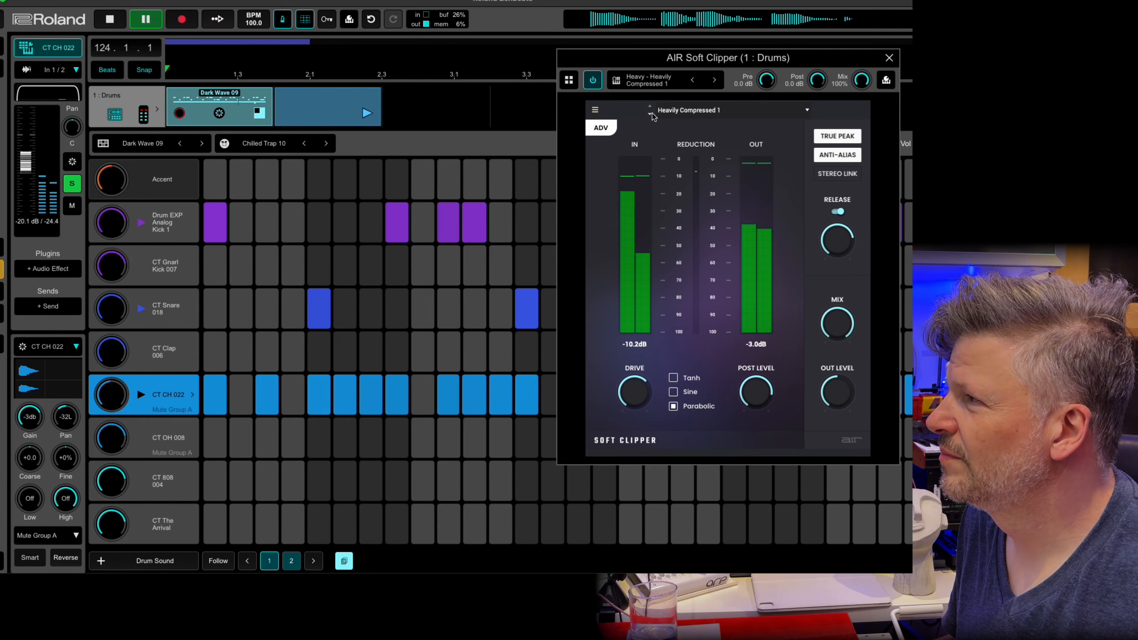
{"action": "left_click", "coordinate": [651, 115]}
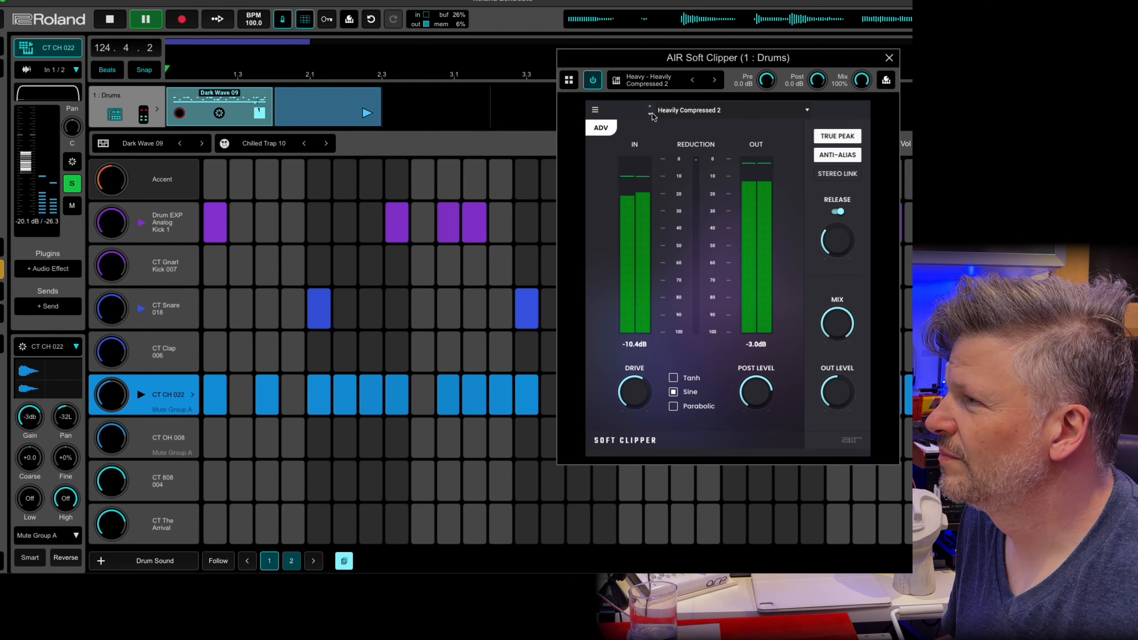
{"action": "left_click", "coordinate": [651, 115]}
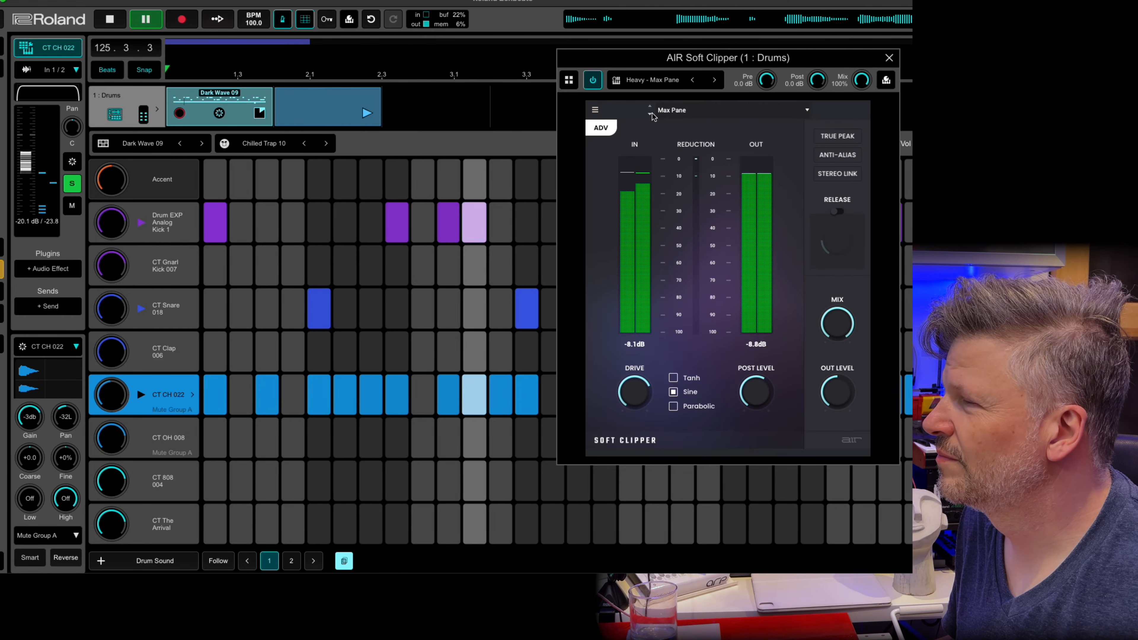
{"action": "left_click", "coordinate": [651, 114]}
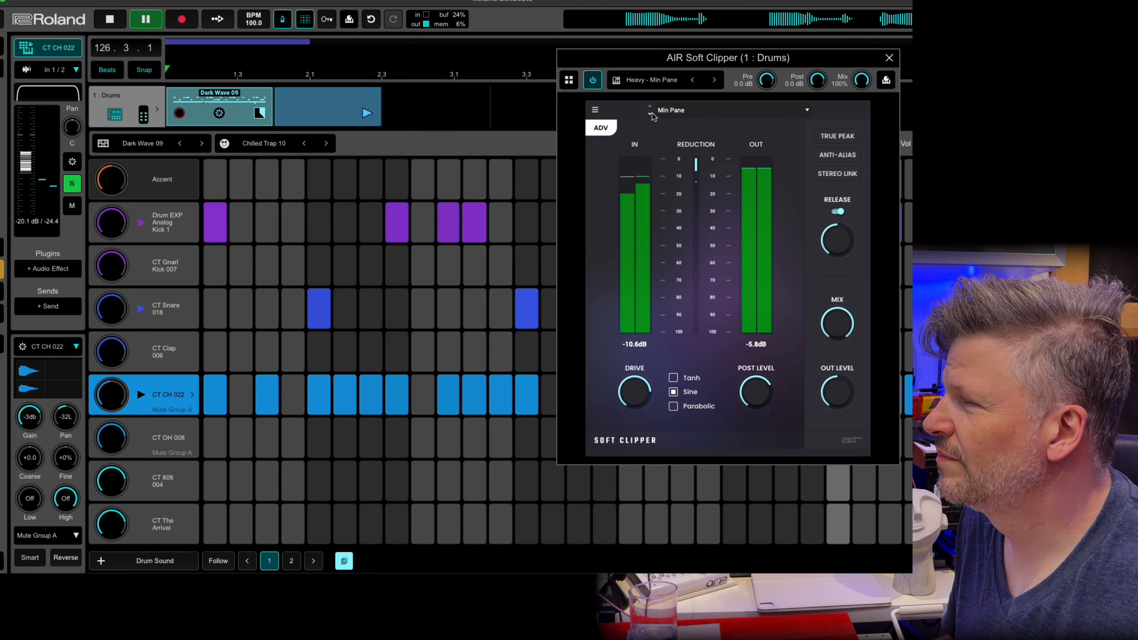
{"action": "left_click", "coordinate": [650, 115]}
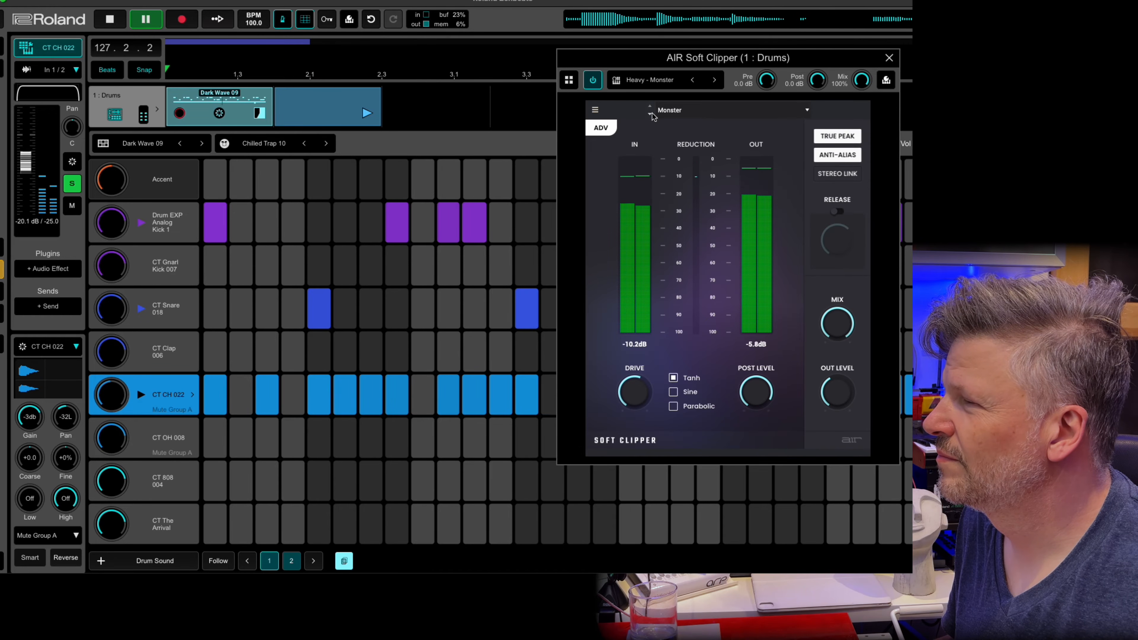
{"action": "left_click", "coordinate": [650, 114]}
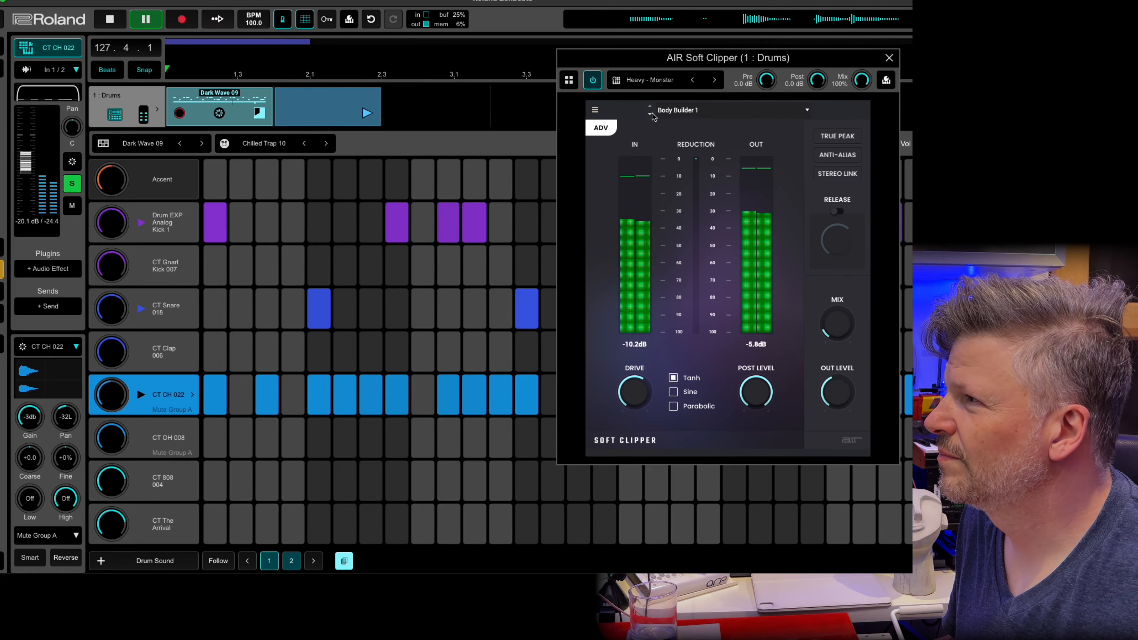
- Close the plugin window, delete the AIR Soft Clipper effect from the Drums track and return to the track overview
{"action": "left_click", "coordinate": [889, 58]}
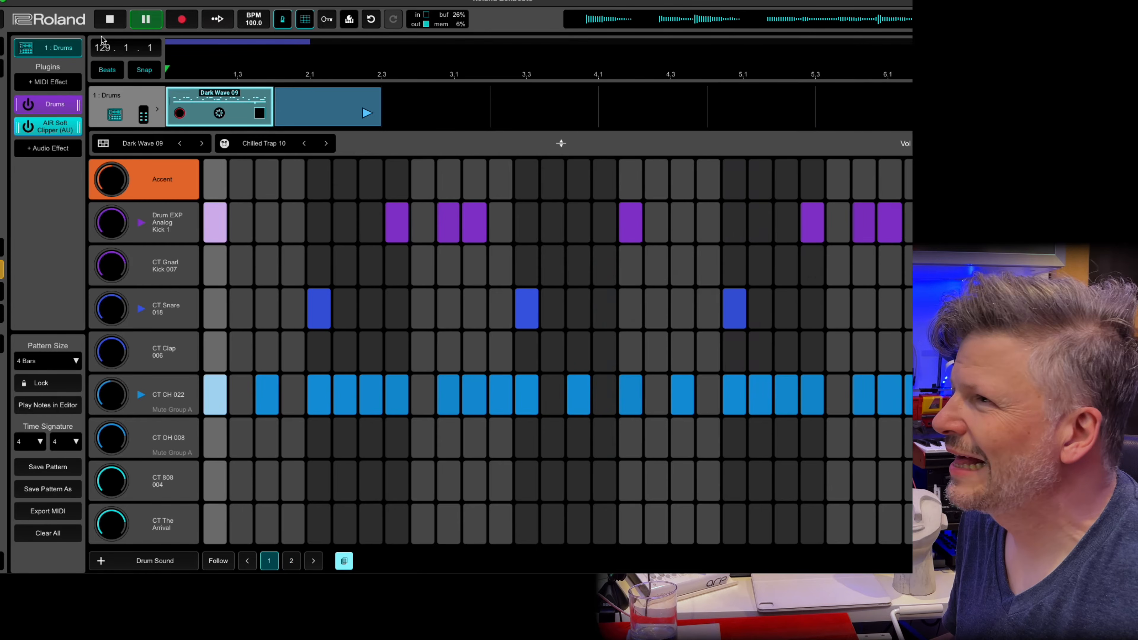
{"action": "right_click", "coordinate": [48, 126]}
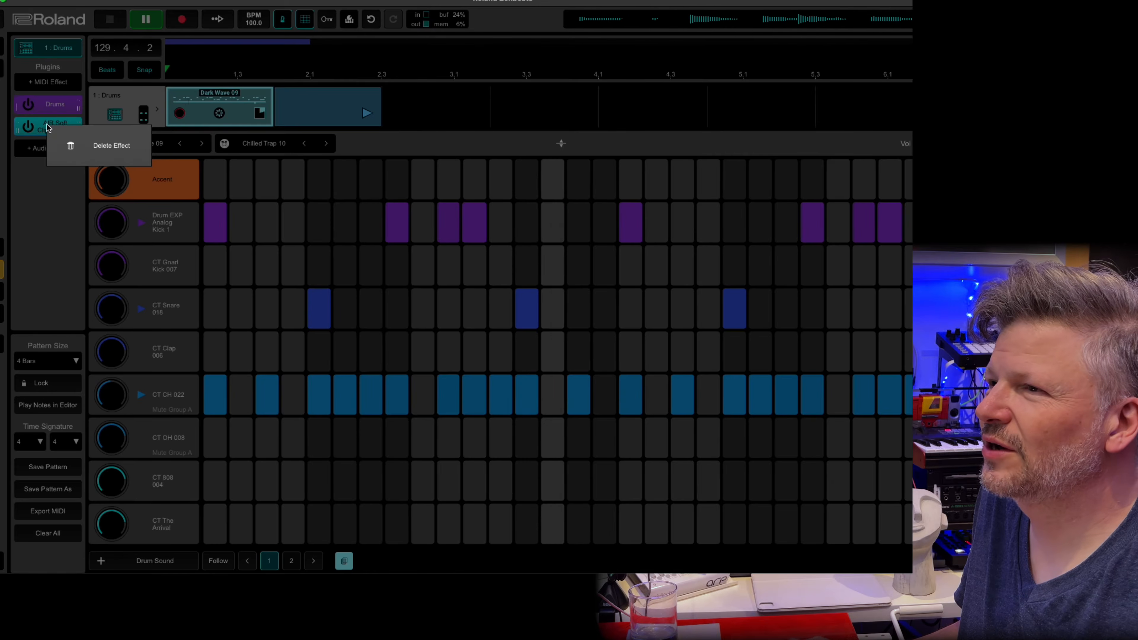
{"action": "left_click", "coordinate": [98, 146]}
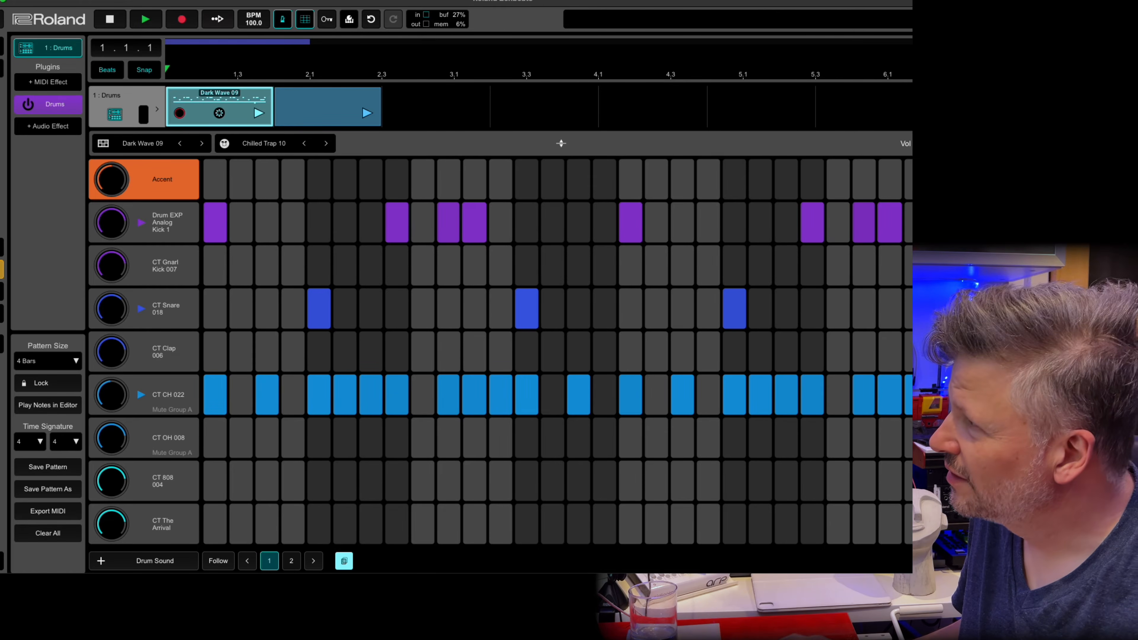
{"action": "key", "text": "Tab"}
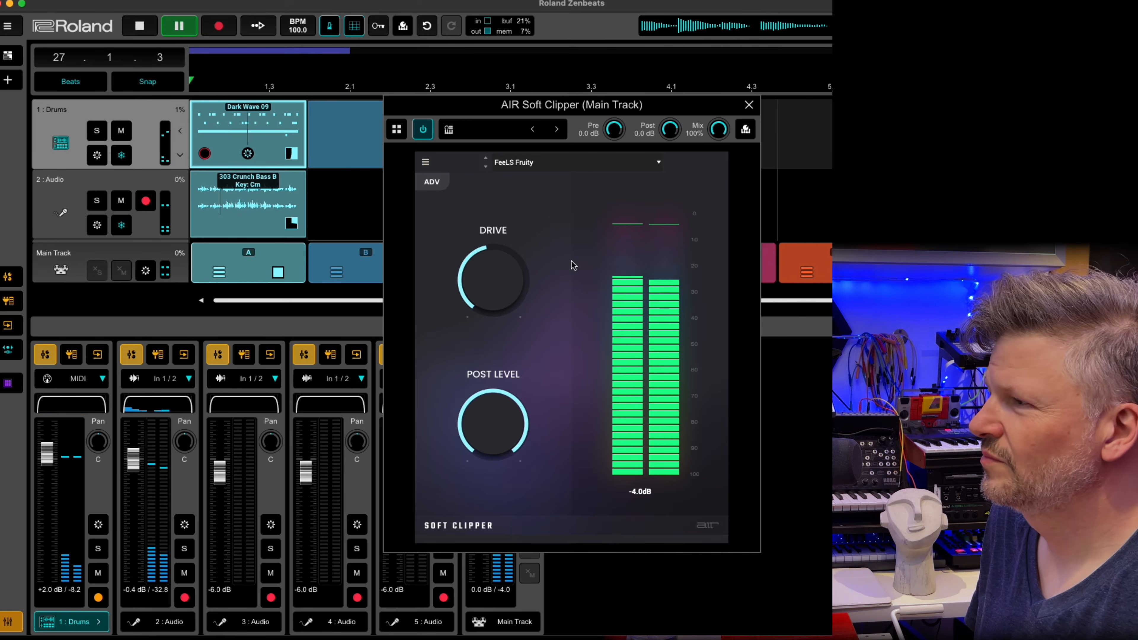
- Audition the Main Track Soft Clipper's Heavy presets from Deep Driver through Fuzz 1, Fuzz 2 and Heavily Compressed 1, ending on Heavily Compressed 2
{"action": "mouse_move", "coordinate": [482, 271]}
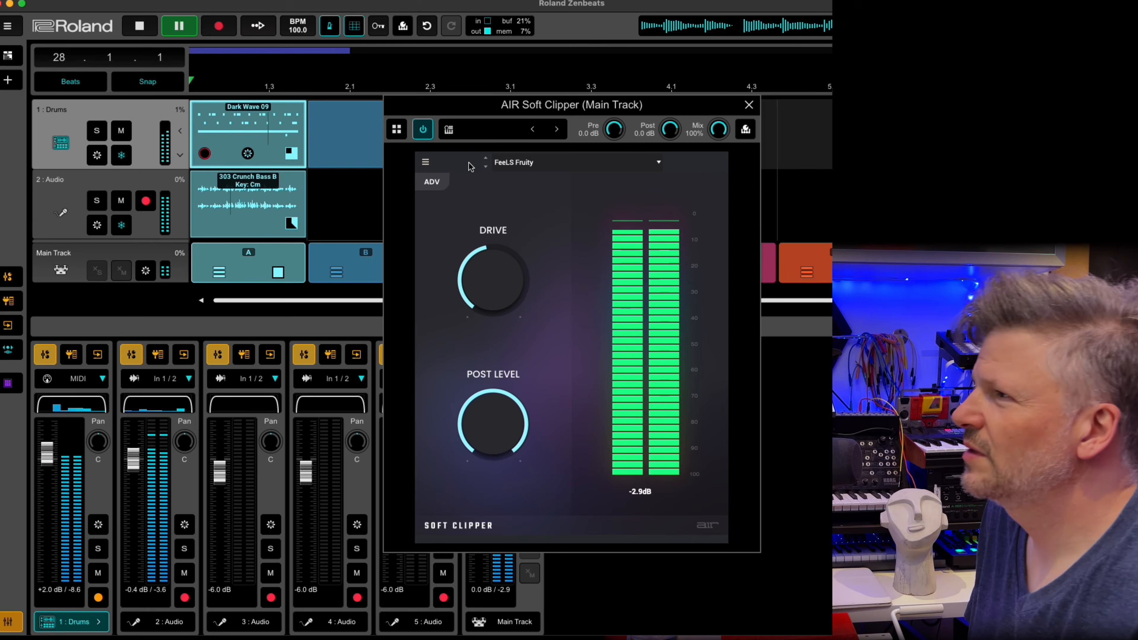
{"action": "left_click", "coordinate": [485, 168]}
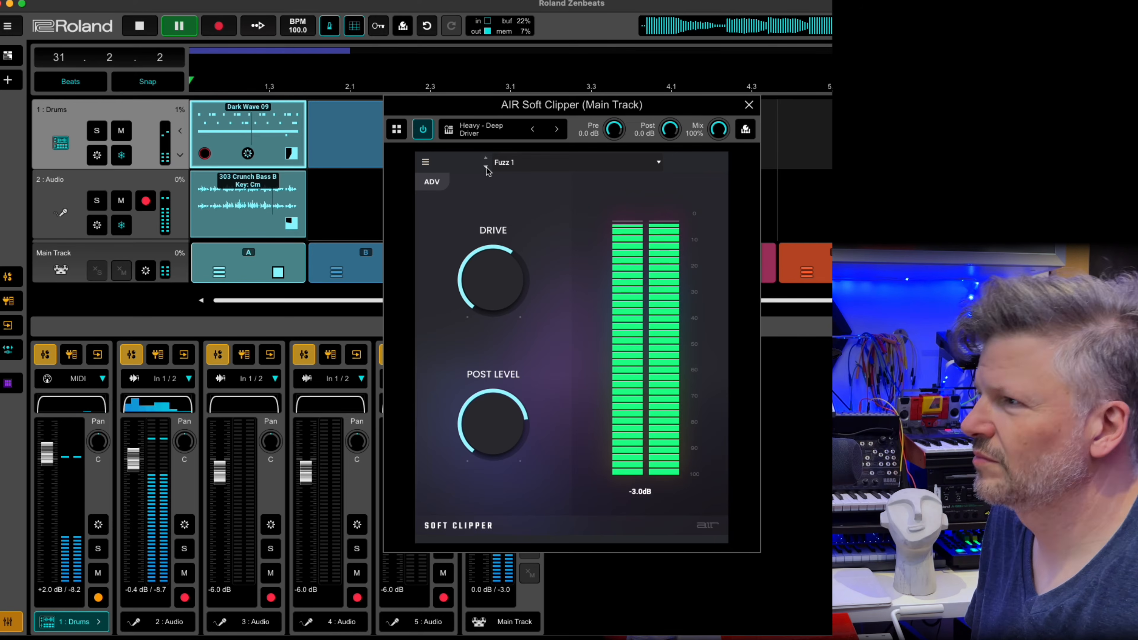
{"action": "left_click", "coordinate": [485, 168]}
{"action": "left_click", "coordinate": [485, 168]}
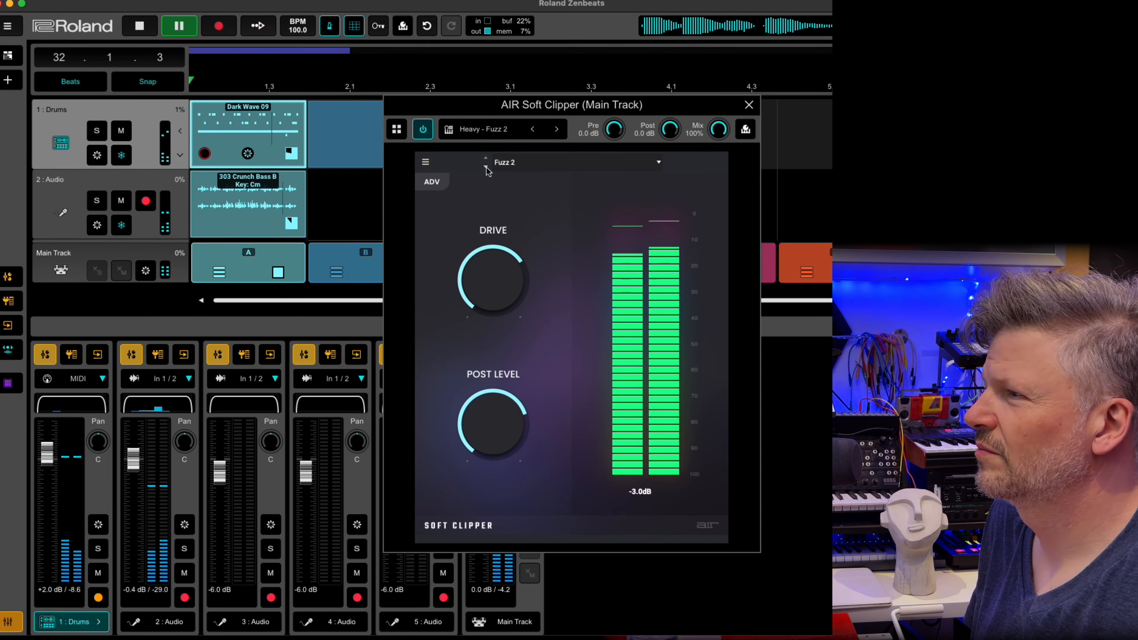
{"action": "left_click", "coordinate": [485, 168]}
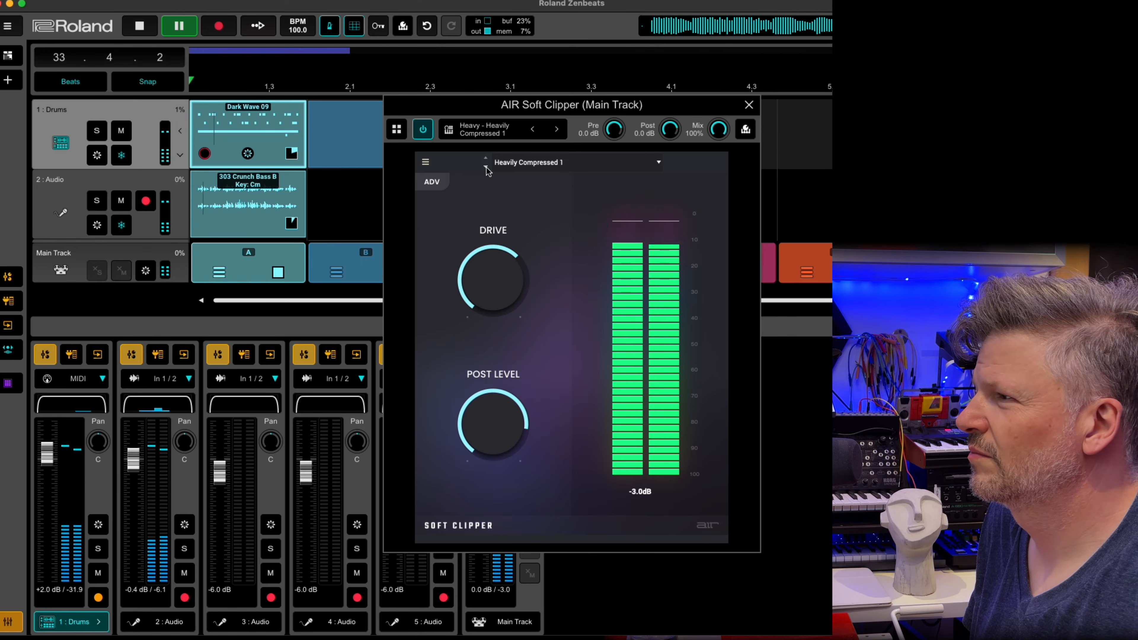
{"action": "left_click", "coordinate": [485, 167]}
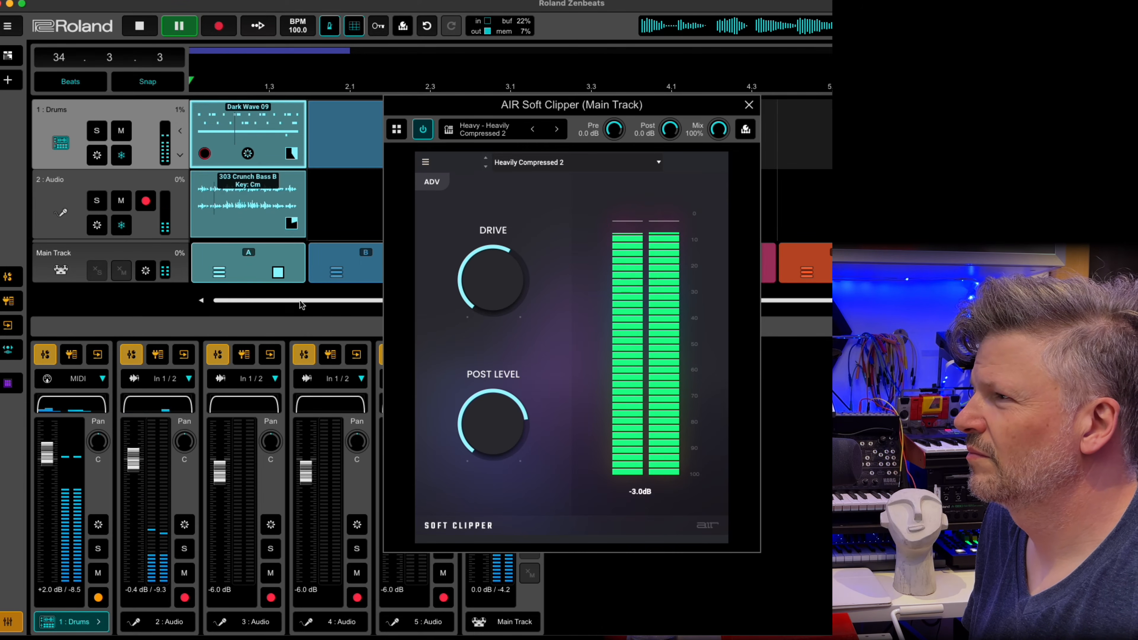
- Lower the 2 : Audio track's level to -3.0 dB and load the Max Pane preset in the Main Track's Soft Clipper
{"action": "left_click_drag", "start_coordinate": [136, 475], "coordinate": [139, 518]}
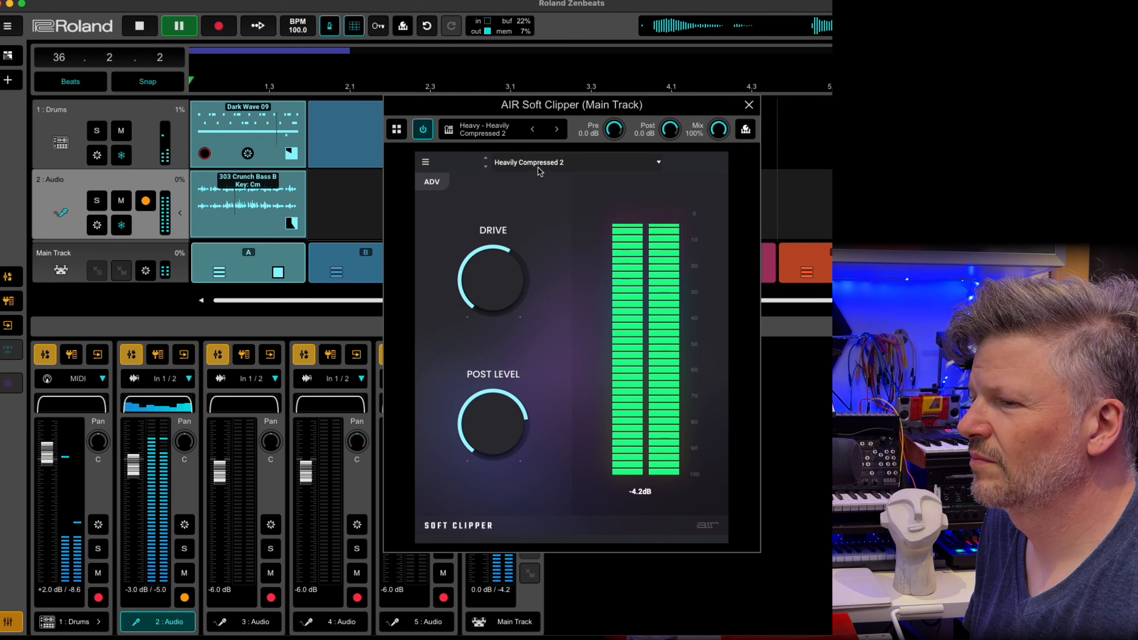
{"action": "left_click", "coordinate": [485, 169]}
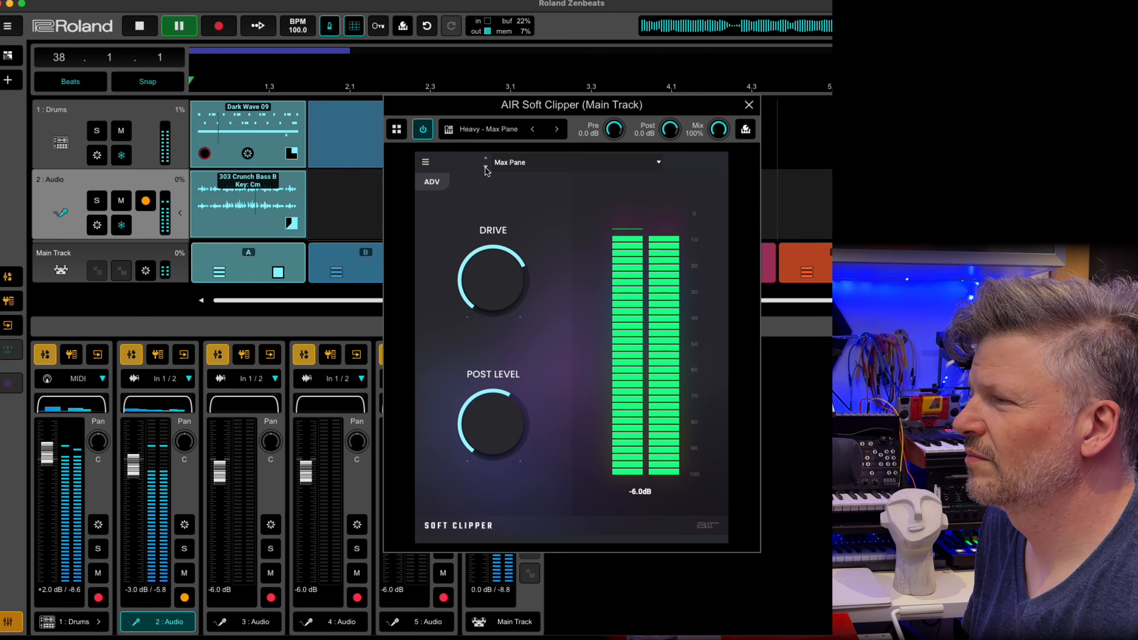
- Audition the Main Track Soft Clipper presets from Min Pane through Body Builder 1, Body Builder 2 and Light + Long, ending on Light Addition
{"action": "left_click", "coordinate": [486, 169]}
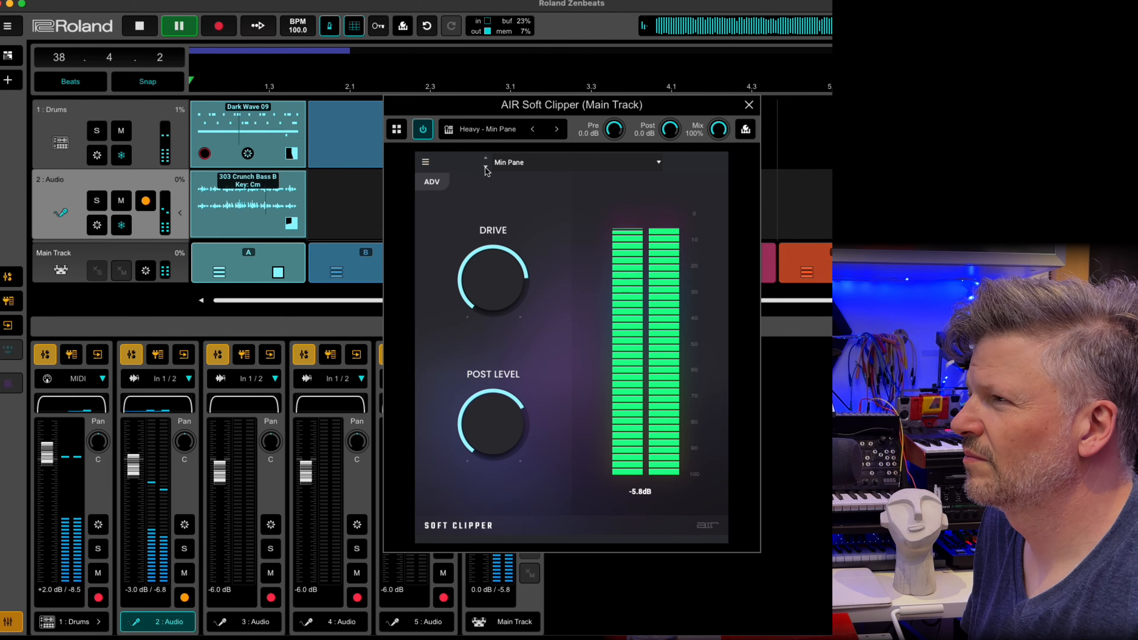
{"action": "left_click", "coordinate": [486, 168]}
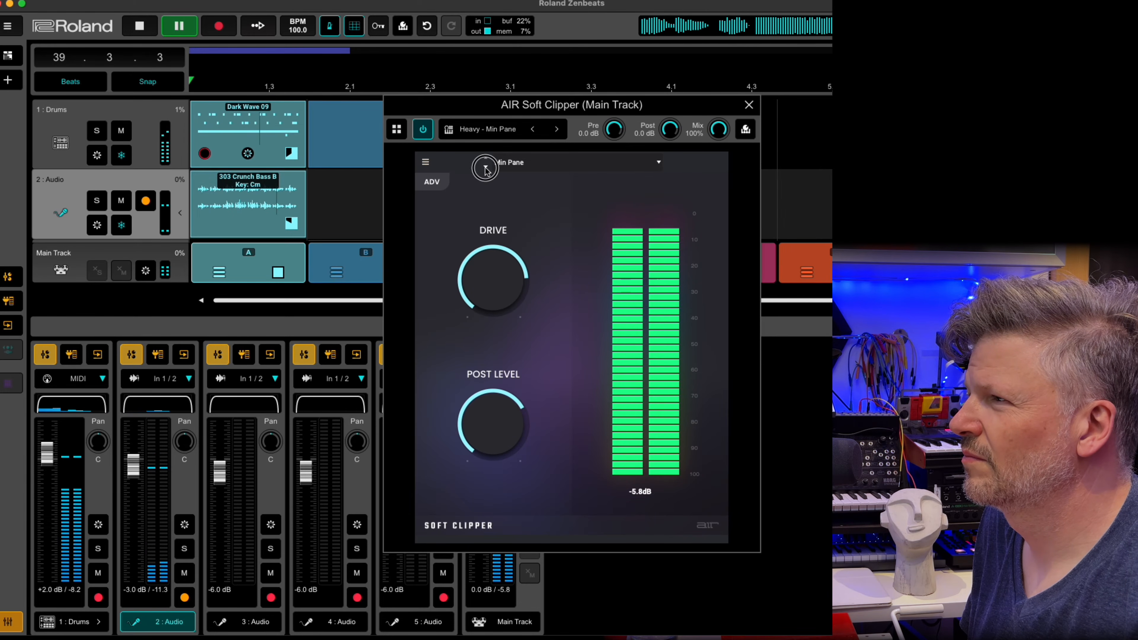
{"action": "left_click", "coordinate": [485, 169]}
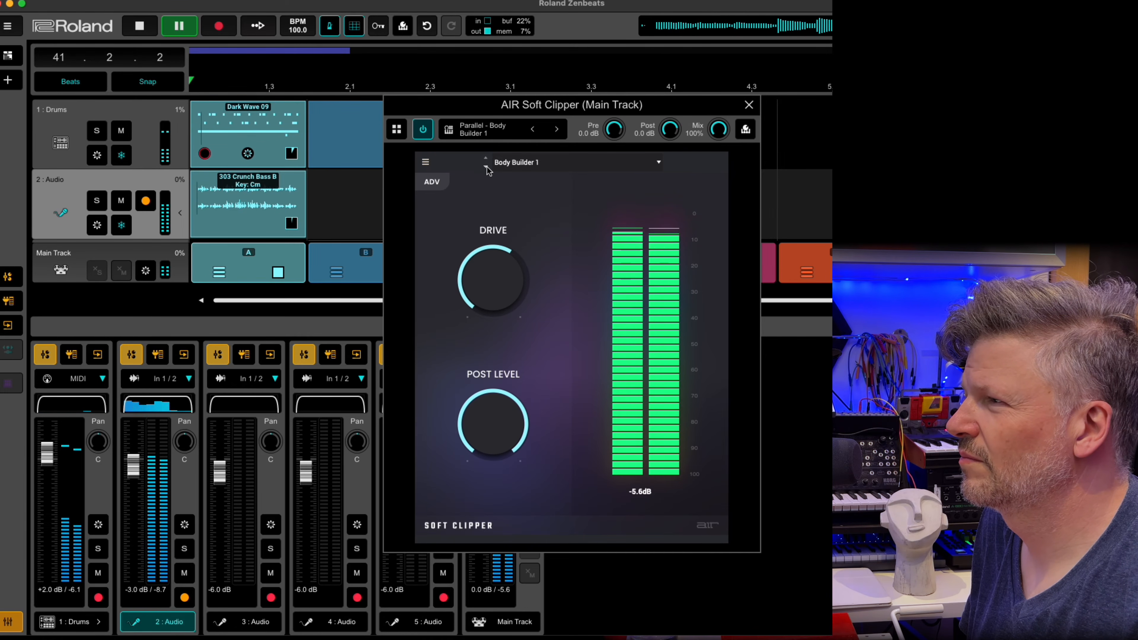
{"action": "left_click", "coordinate": [486, 169]}
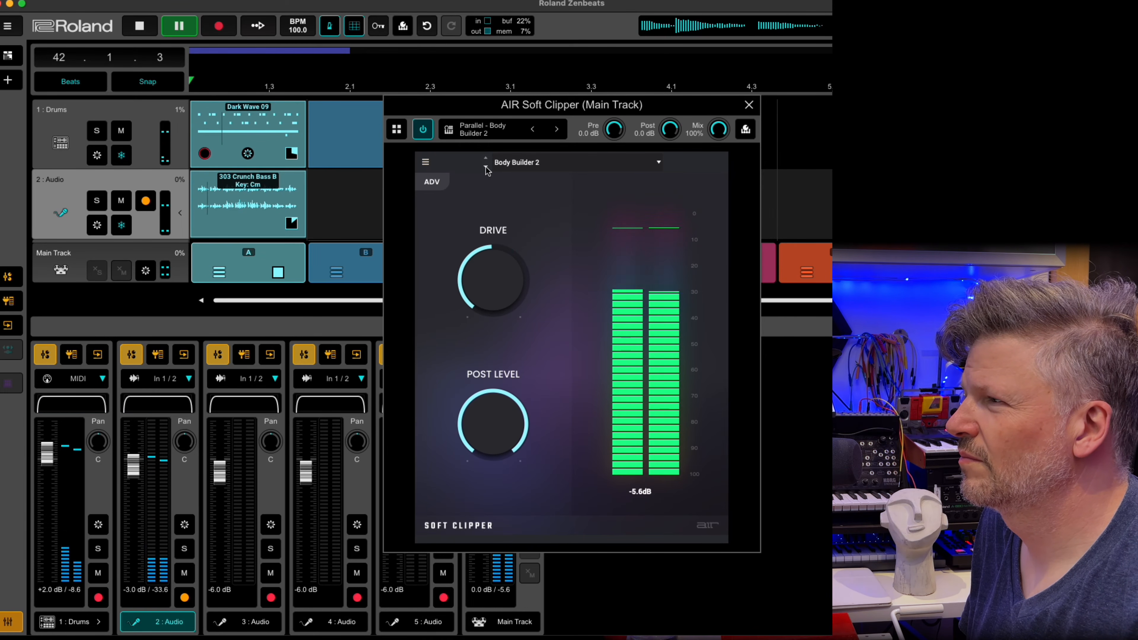
{"action": "left_click", "coordinate": [486, 169]}
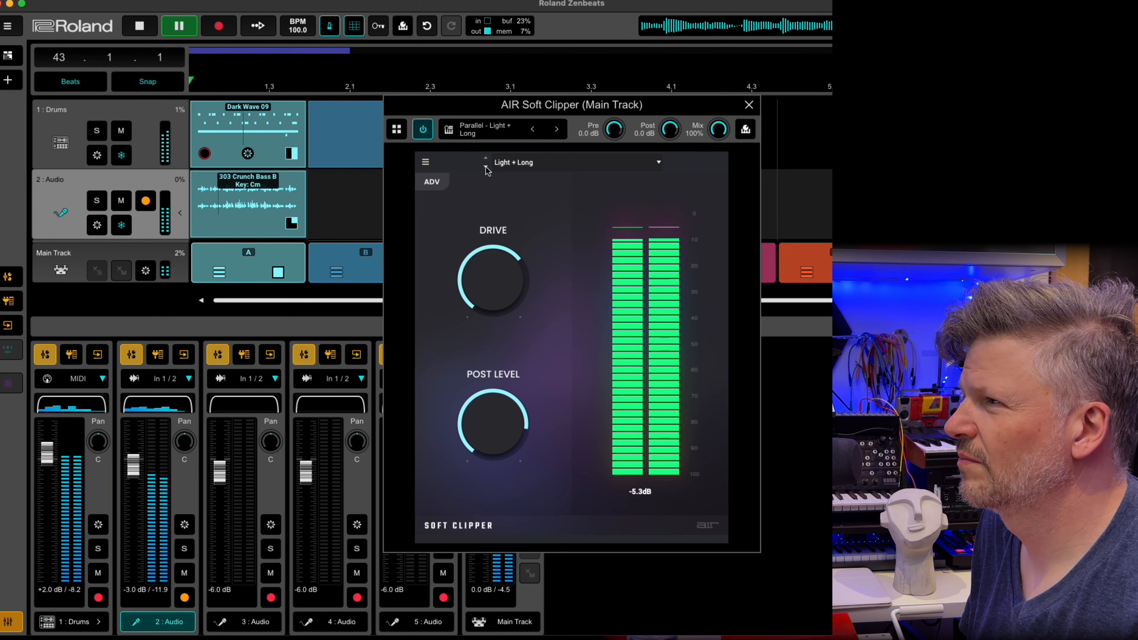
{"action": "left_click", "coordinate": [486, 168]}
- Audition the Parallel presets More Raw and The Force in the Main Track's Soft Clipper
{"action": "left_click", "coordinate": [515, 165]}
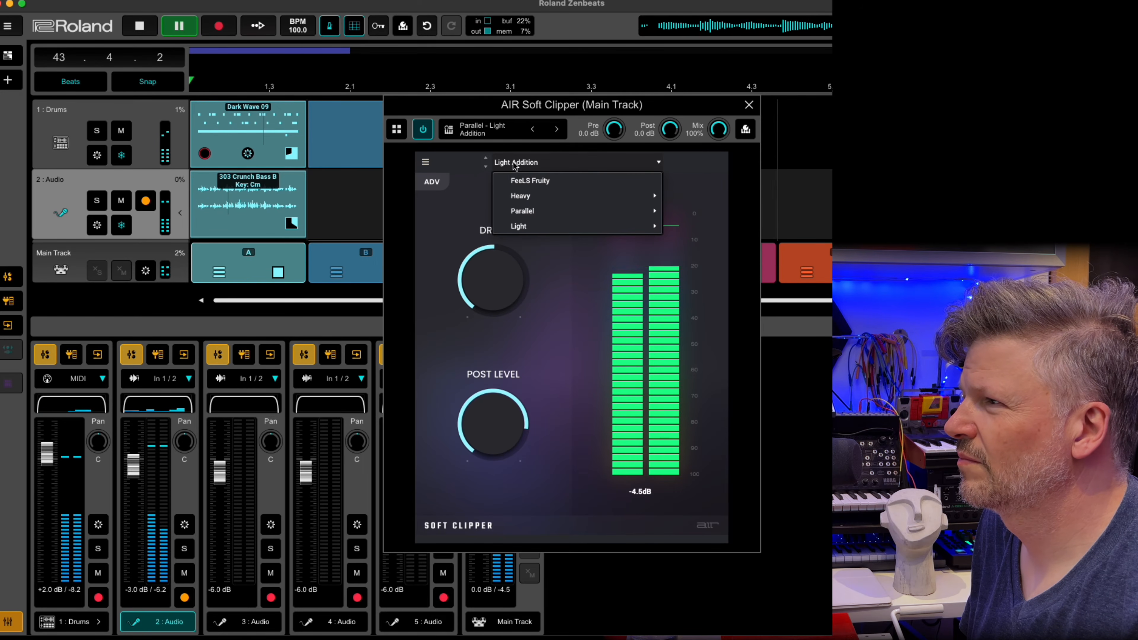
{"action": "mouse_move", "coordinate": [627, 211]}
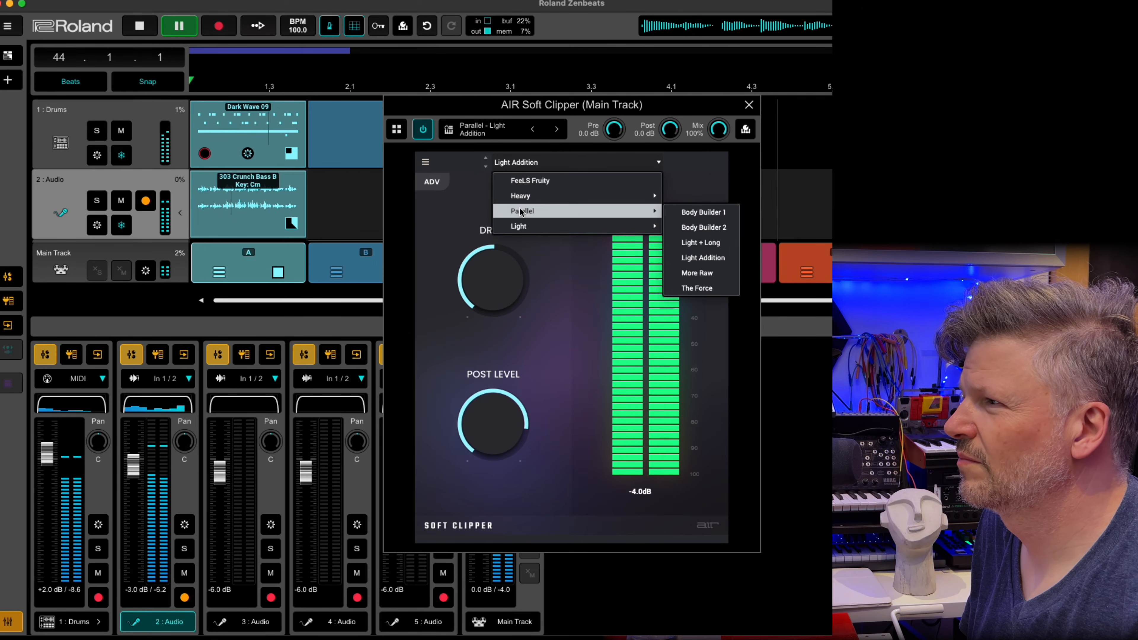
{"action": "left_click", "coordinate": [723, 275]}
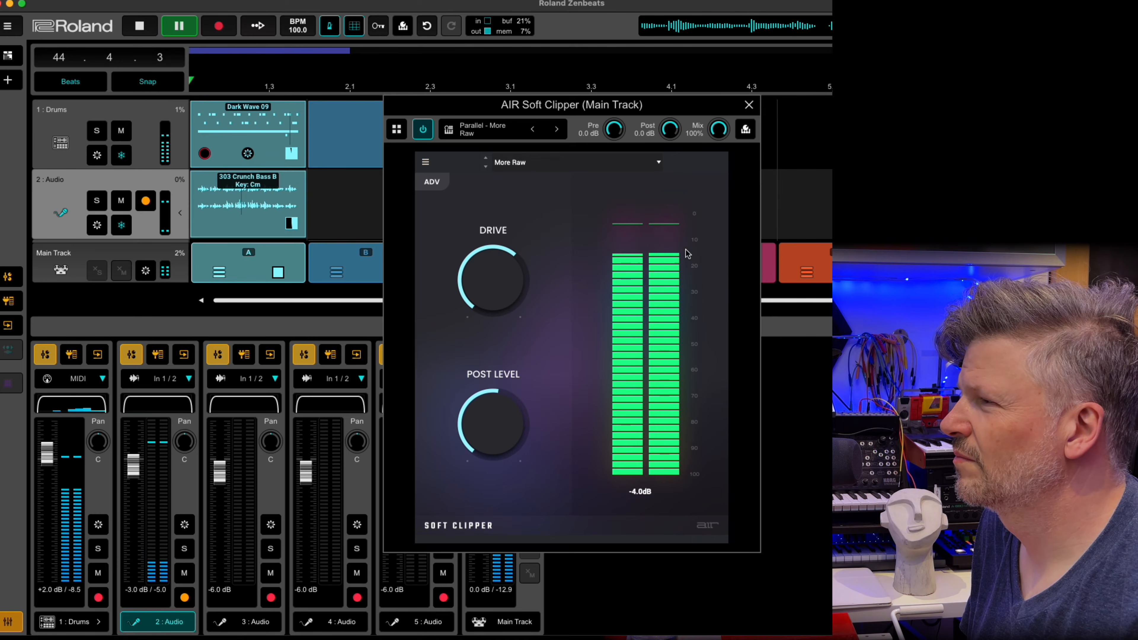
{"action": "left_click", "coordinate": [523, 165]}
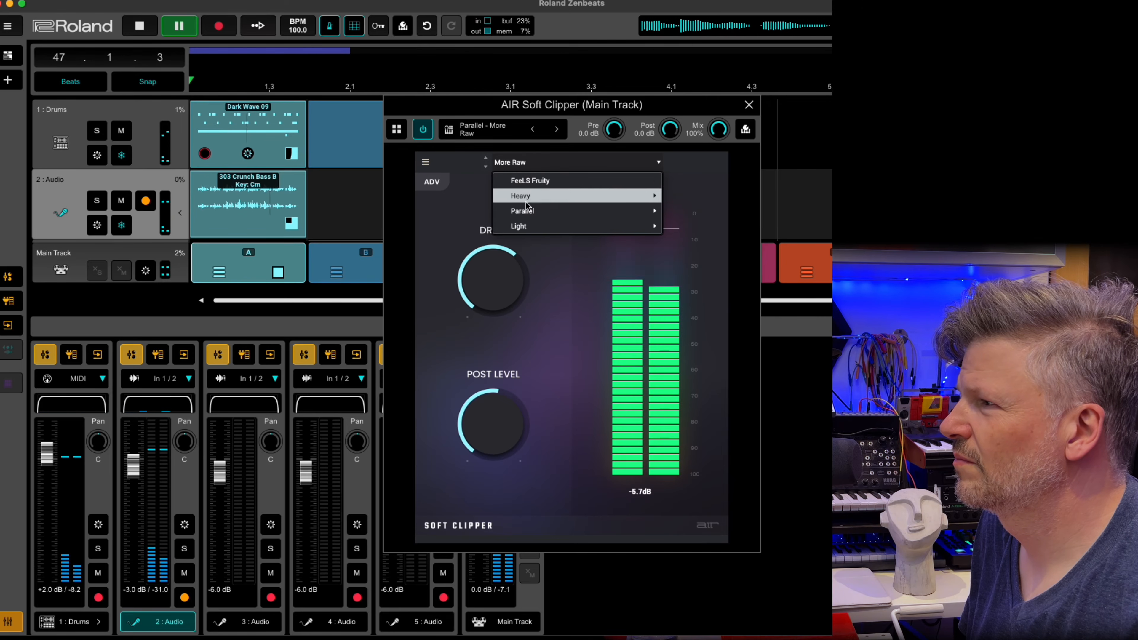
{"action": "mouse_move", "coordinate": [527, 201]}
{"action": "left_click", "coordinate": [693, 289]}
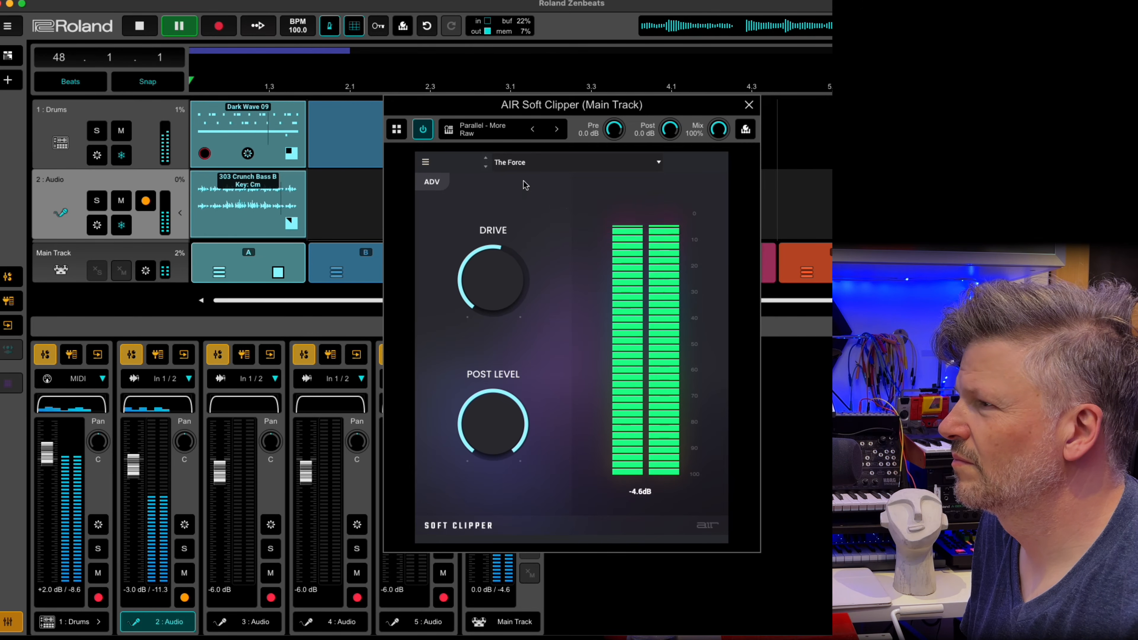
- Audition the Light presets Finisher and Tighter in the Main Track's Soft Clipper
{"action": "left_click", "coordinate": [524, 163]}
{"action": "mouse_move", "coordinate": [538, 226]}
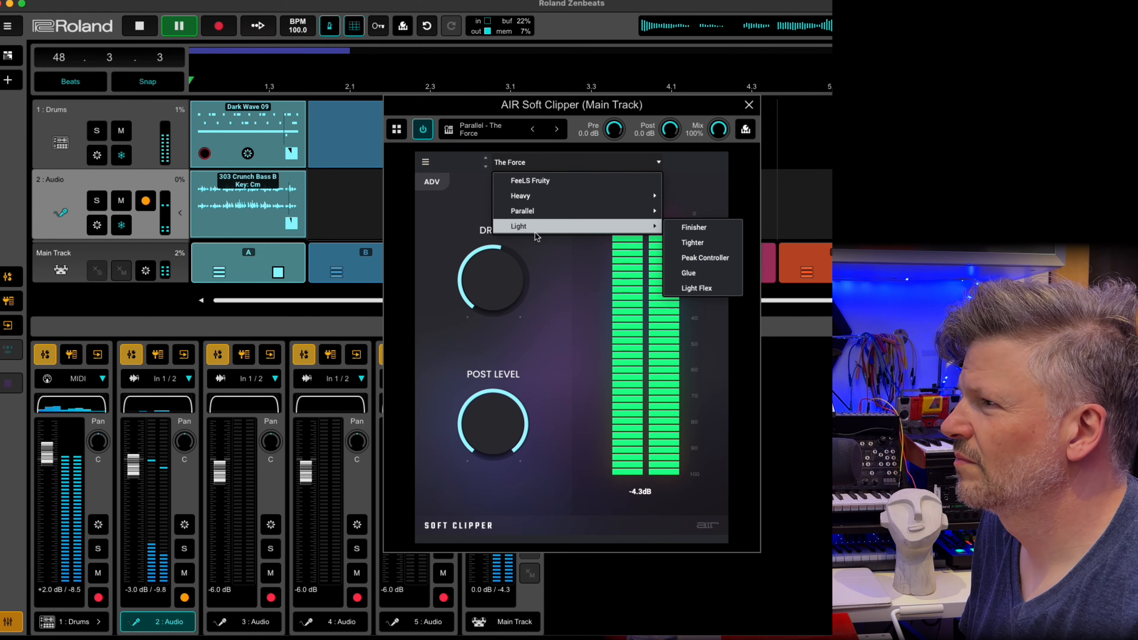
{"action": "left_click", "coordinate": [713, 229]}
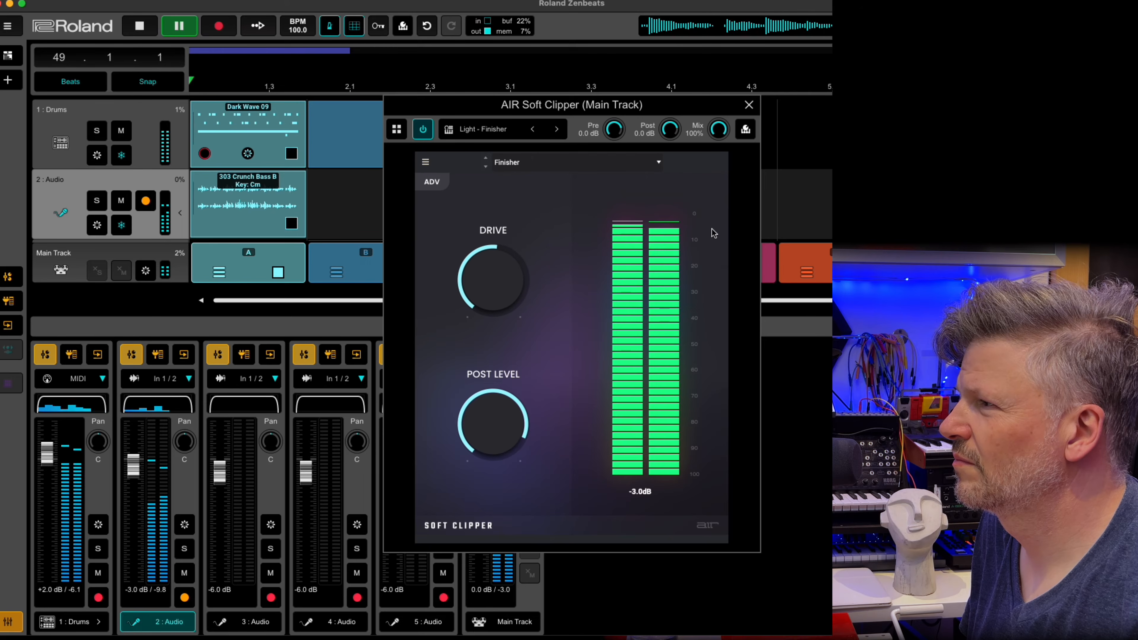
{"action": "left_click", "coordinate": [529, 166]}
{"action": "mouse_move", "coordinate": [541, 226]}
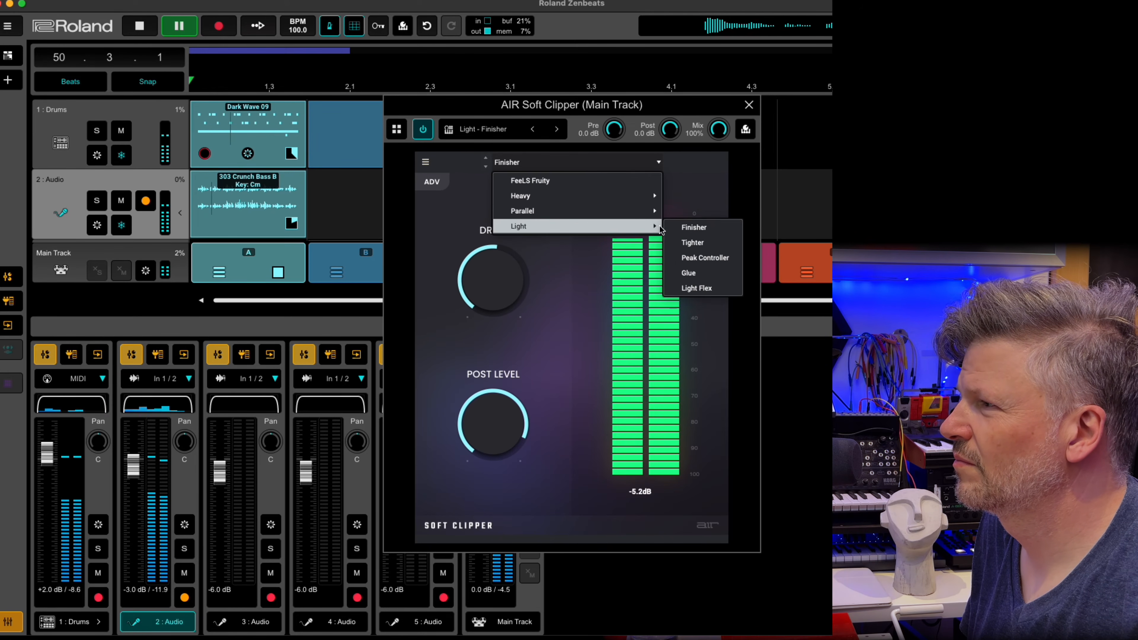
{"action": "left_click", "coordinate": [697, 243]}
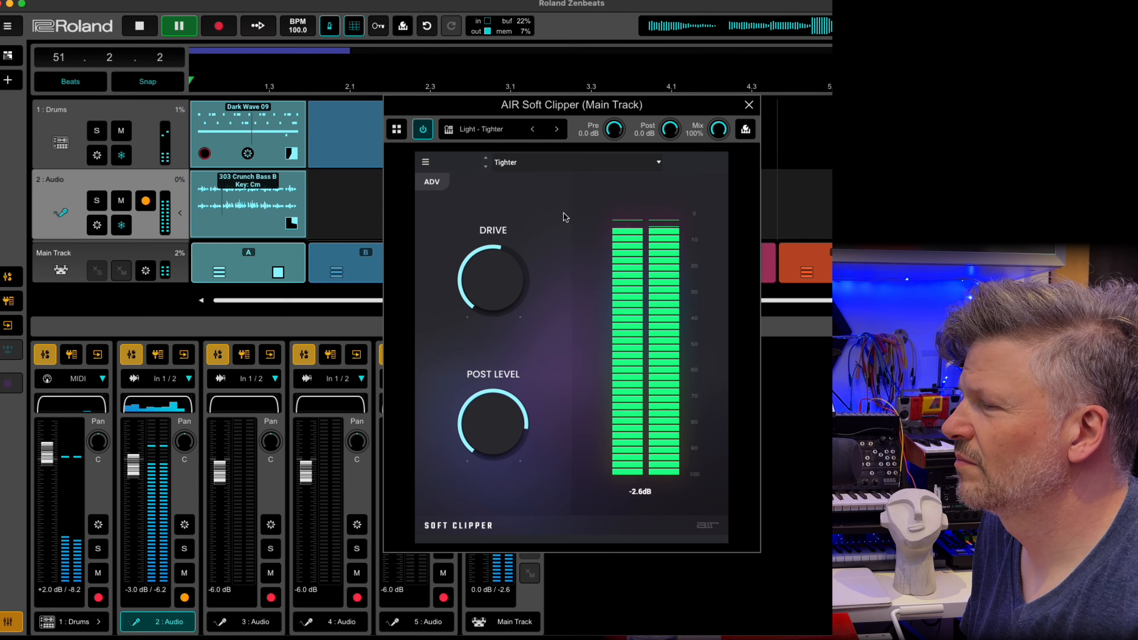
- Audition the Light preset Glue in the Main Track's Soft Clipper and load Light Flex
{"action": "left_click", "coordinate": [538, 162]}
{"action": "mouse_move", "coordinate": [540, 226]}
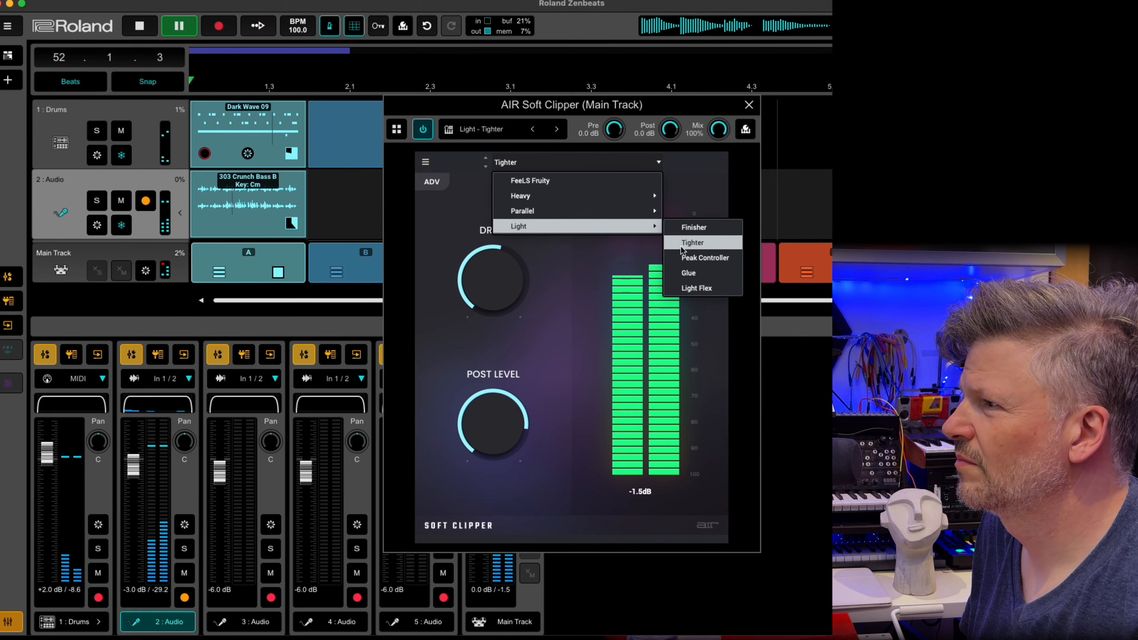
{"action": "left_click", "coordinate": [689, 272]}
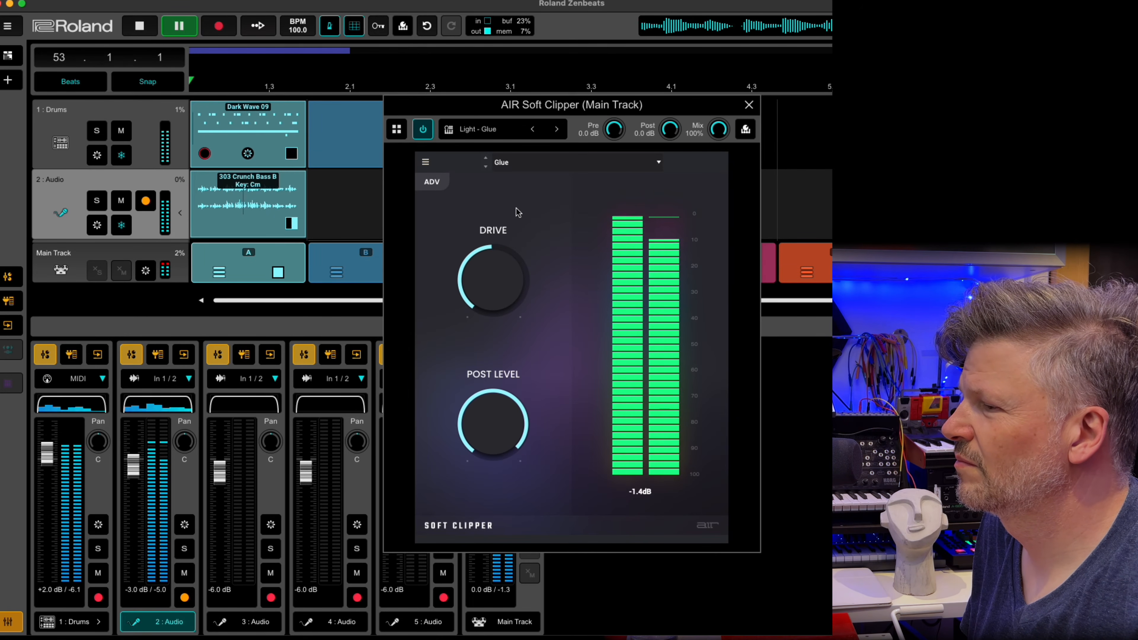
{"action": "left_click", "coordinate": [511, 162]}
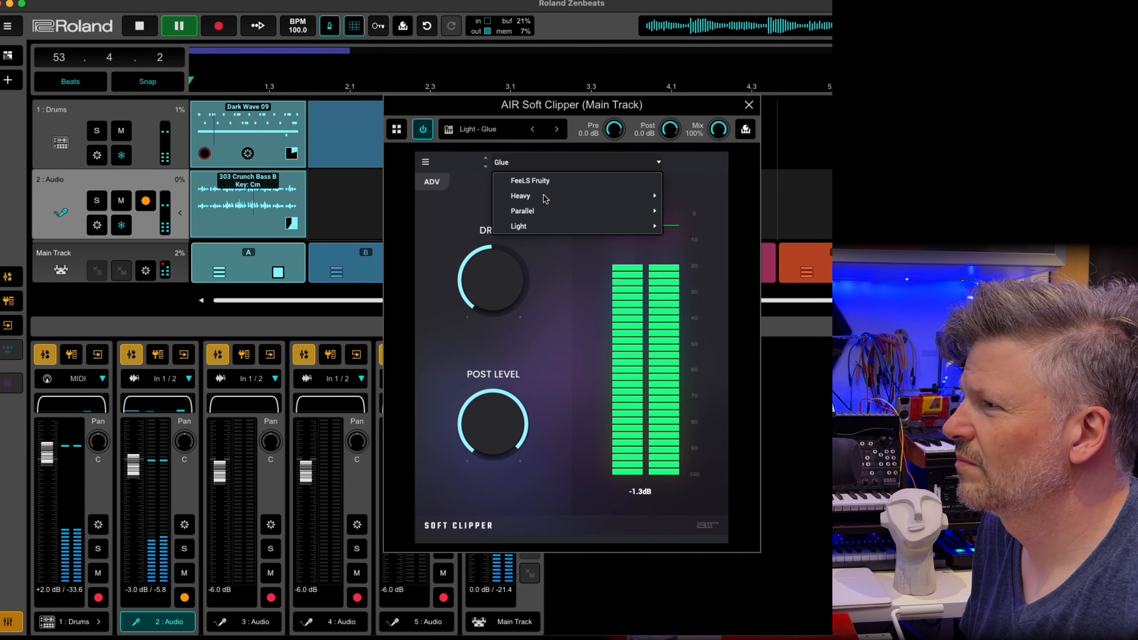
{"action": "mouse_move", "coordinate": [552, 226]}
{"action": "left_click", "coordinate": [725, 287]}
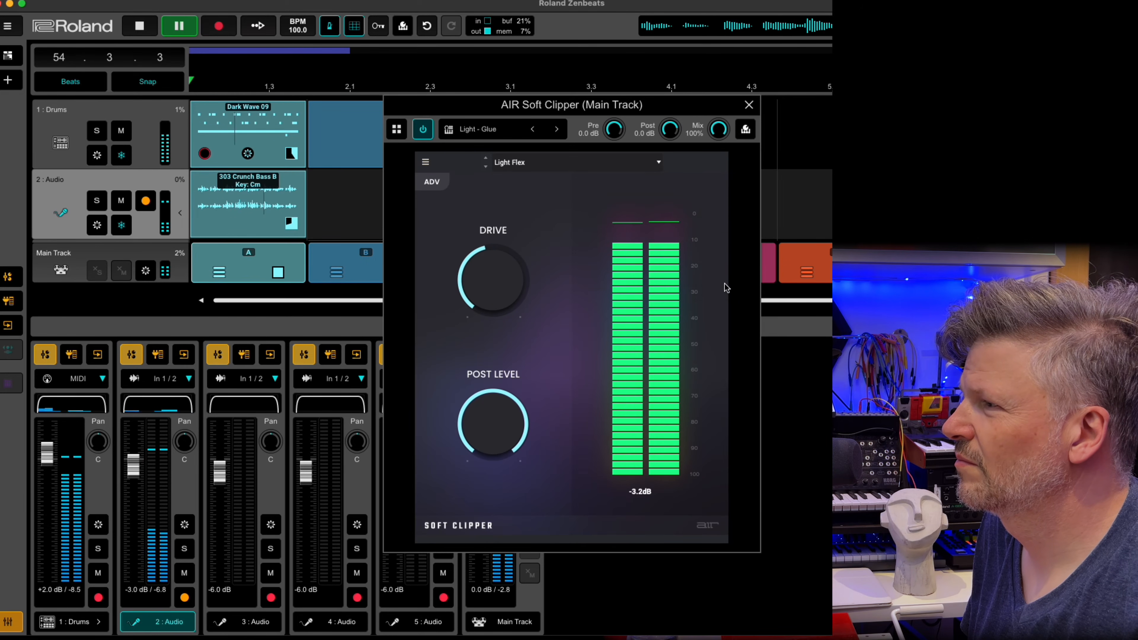
- Examine the Light Flex preset's advanced controls, stopping playback before returning the Soft Clipper to its basic view
{"action": "mouse_move", "coordinate": [511, 446]}
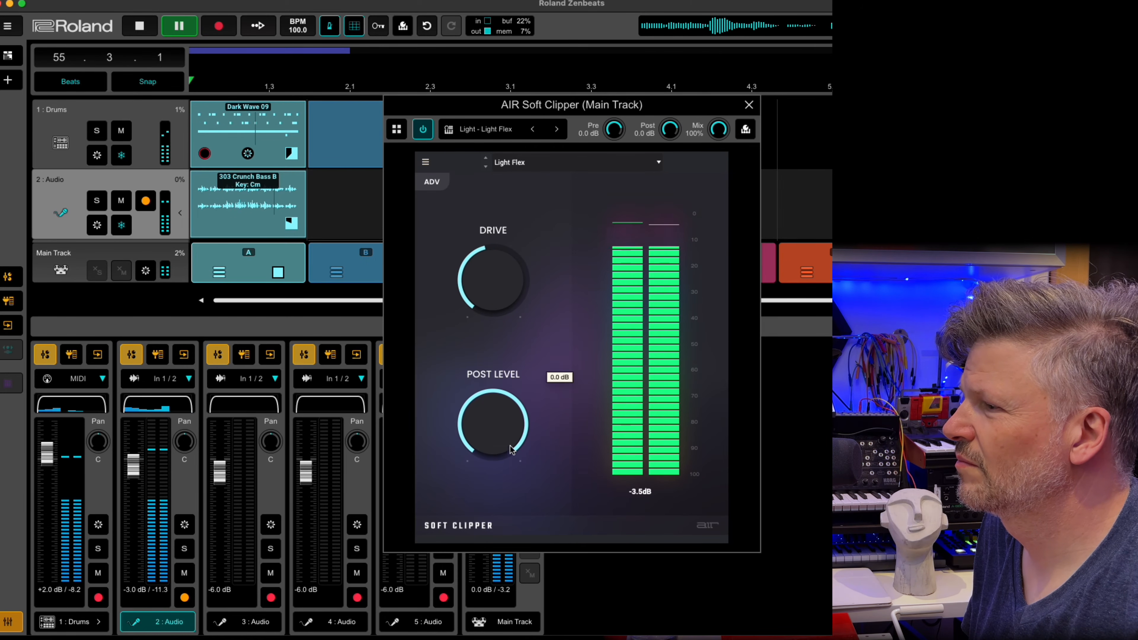
{"action": "left_click", "coordinate": [432, 183]}
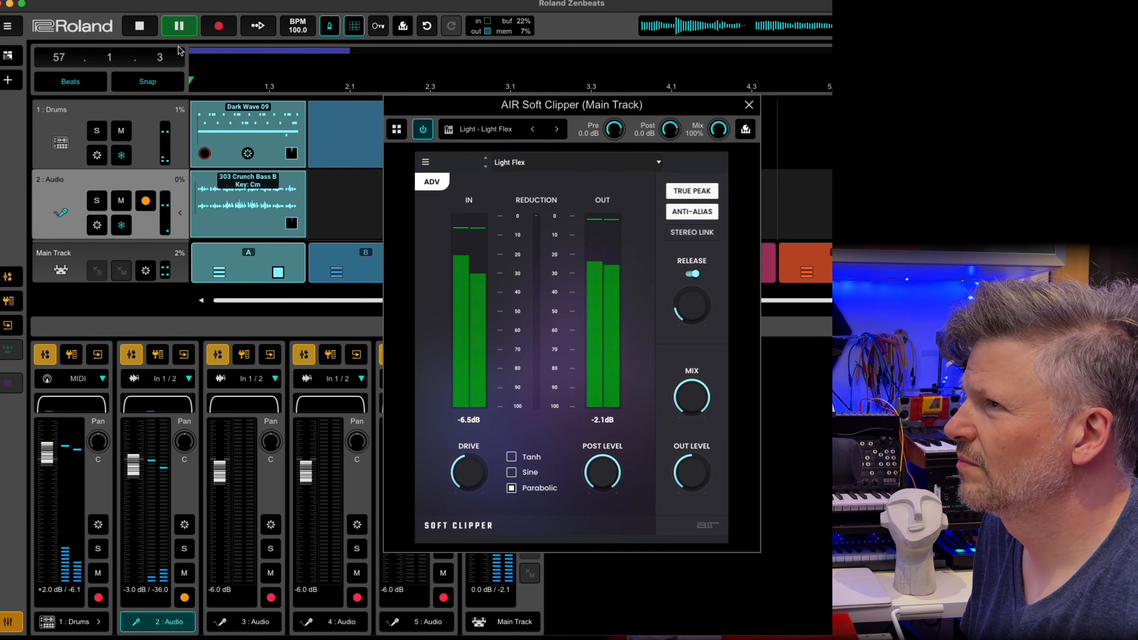
{"action": "left_click", "coordinate": [142, 29]}
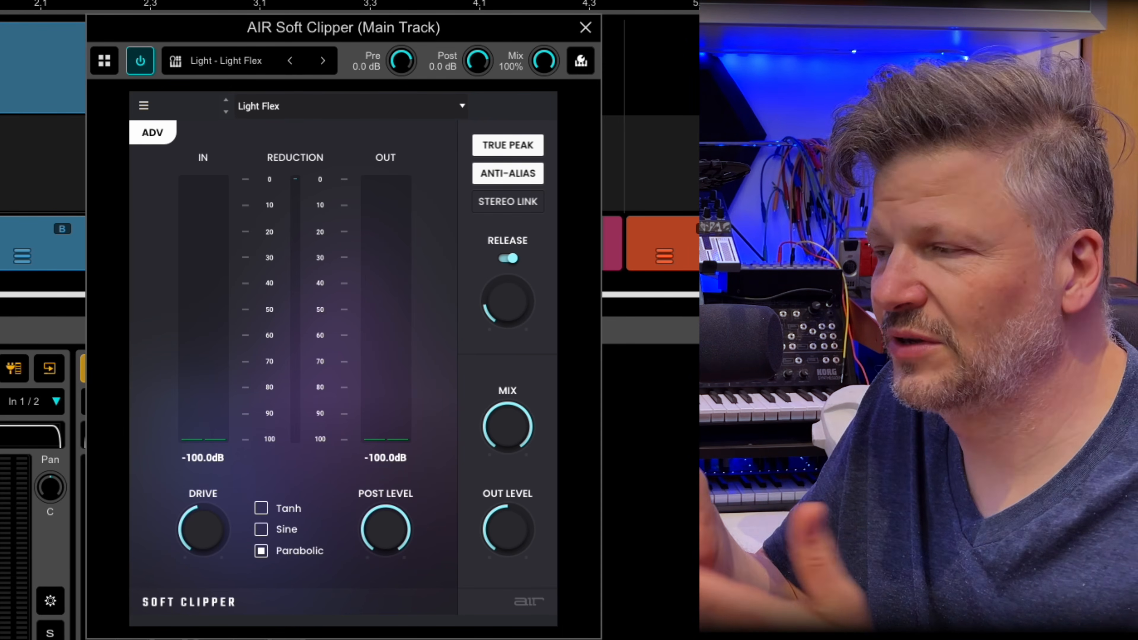
{"action": "left_click", "coordinate": [157, 139]}
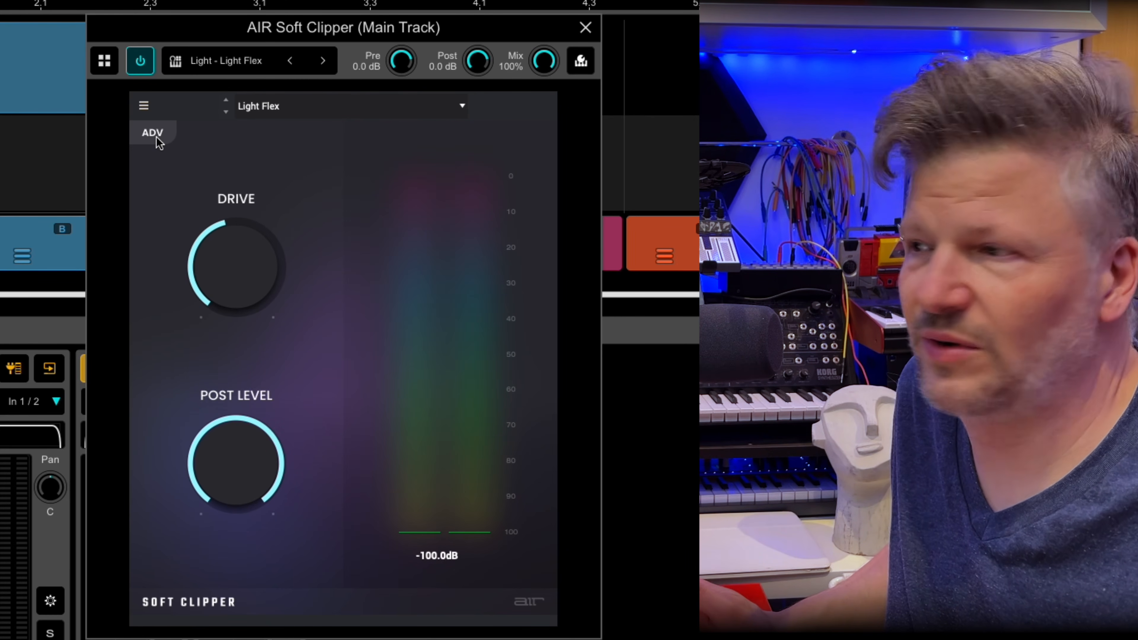